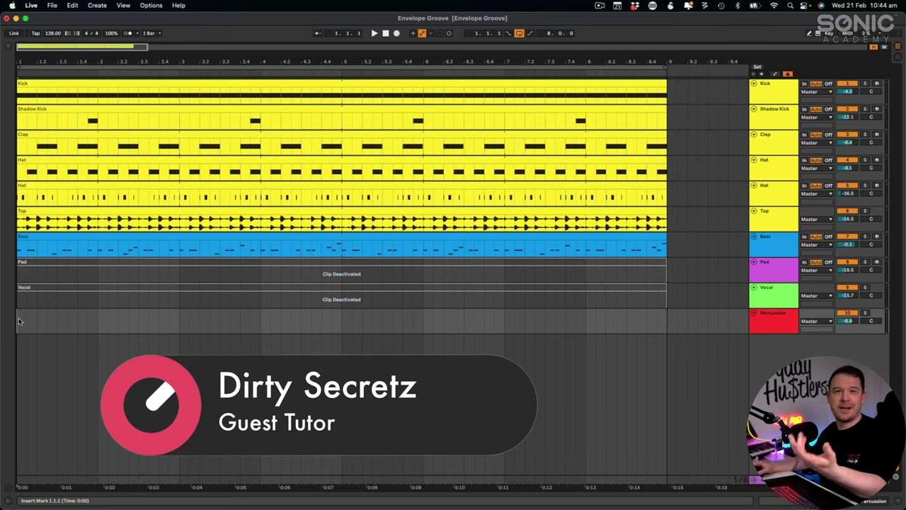
Step: Play the groove from the start and look through the device chains of the Kick, Clap, Hat, Top and Bass tracks
key("space")
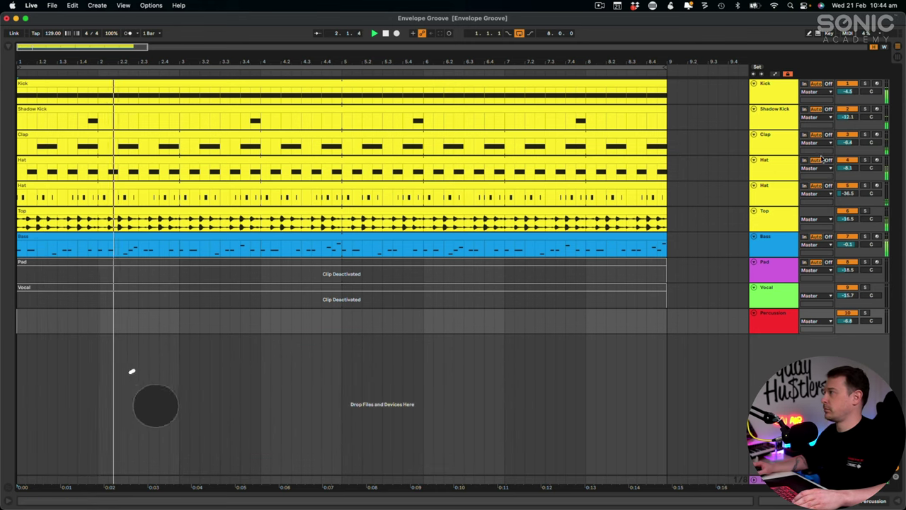
left_click(774, 95)
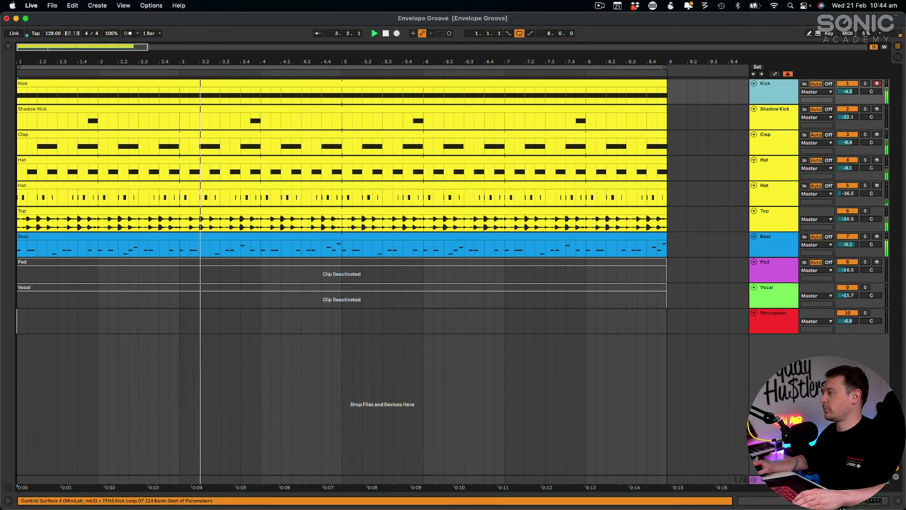
left_click(860, 501)
left_click(774, 140)
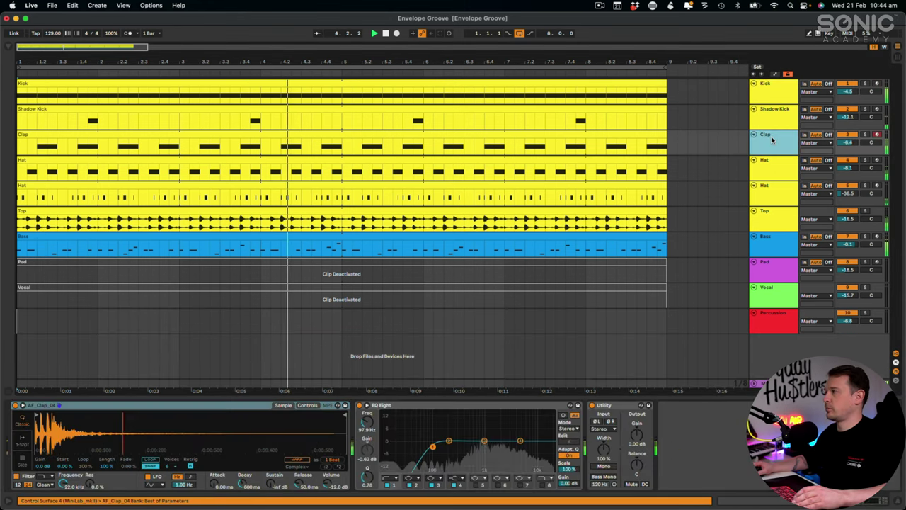
left_click(770, 170)
left_click(768, 192)
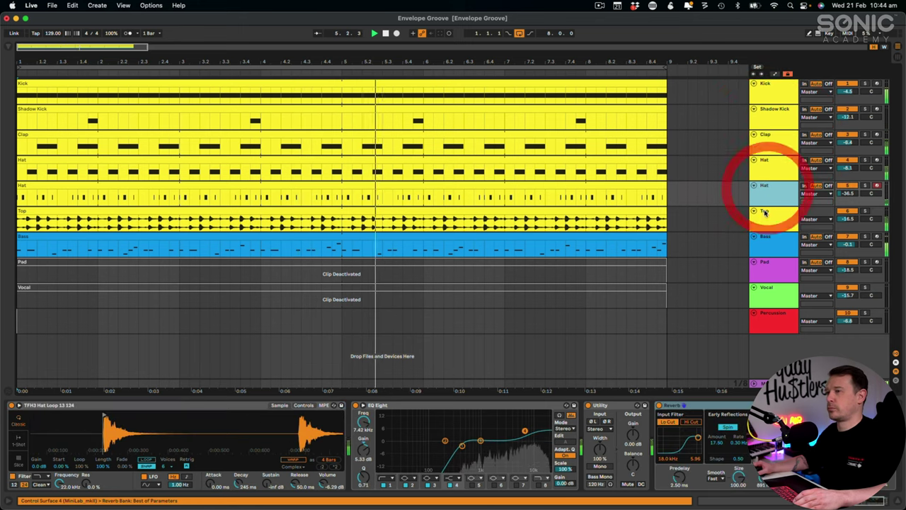
left_click(765, 220)
left_click(769, 241)
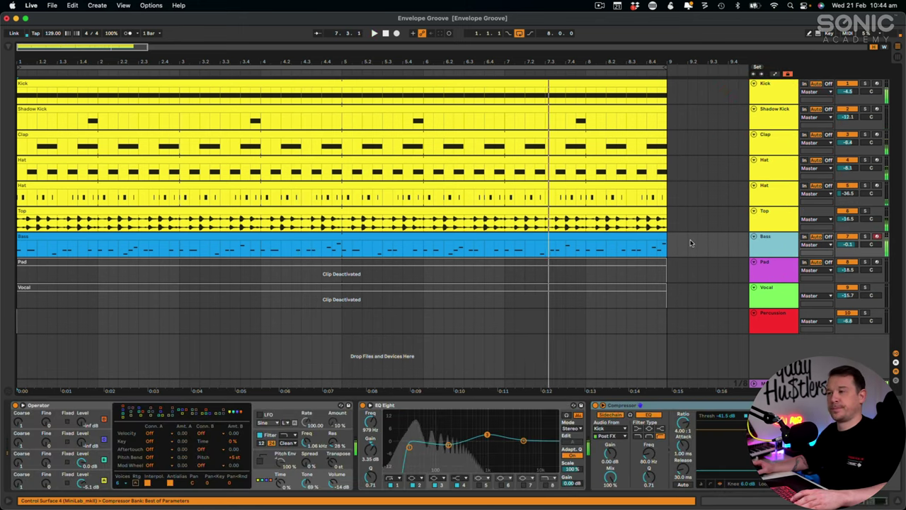
key("space")
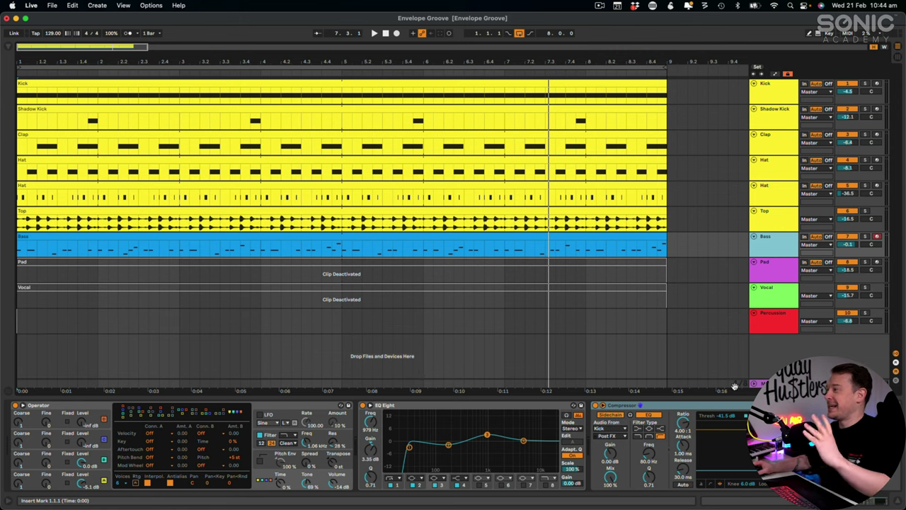
Step: Inspect the Pad track's ANA 2 instrument, activate the Pad clip and play it together with the groove
left_click(775, 267)
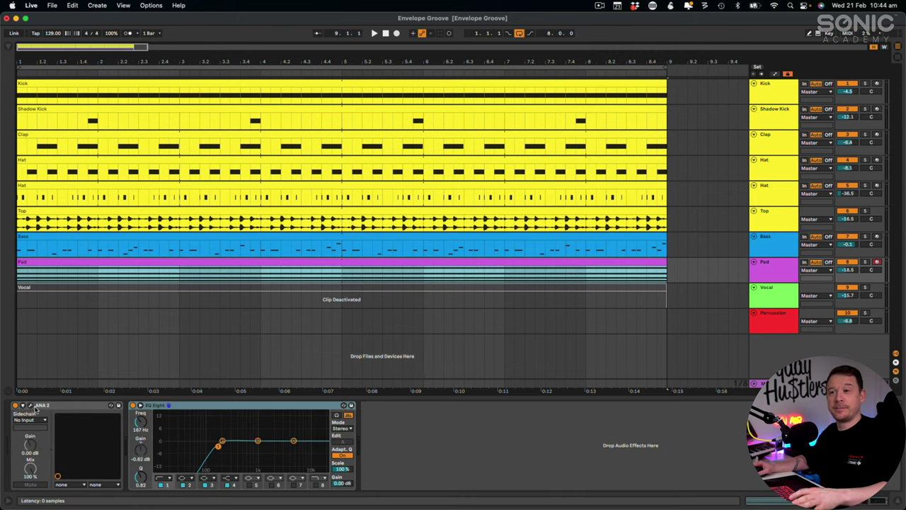
left_click(30, 406)
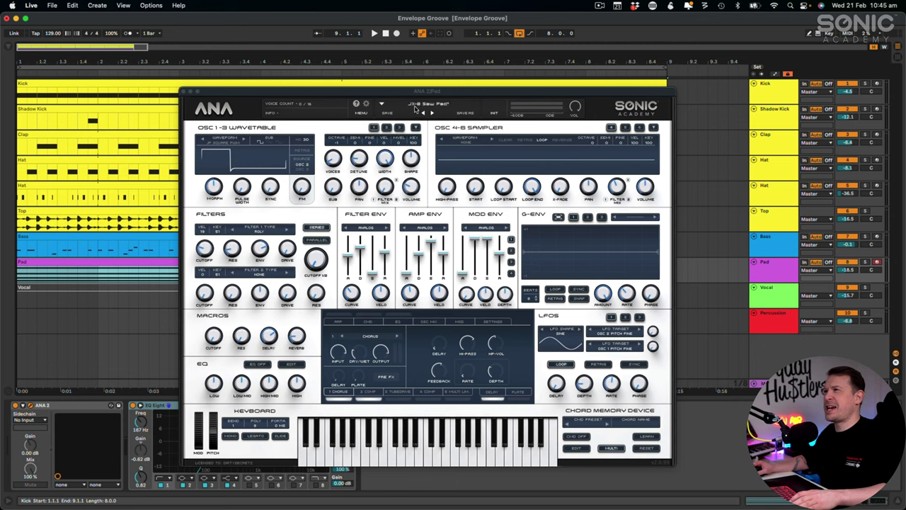
left_click(183, 91)
double_click(187, 264)
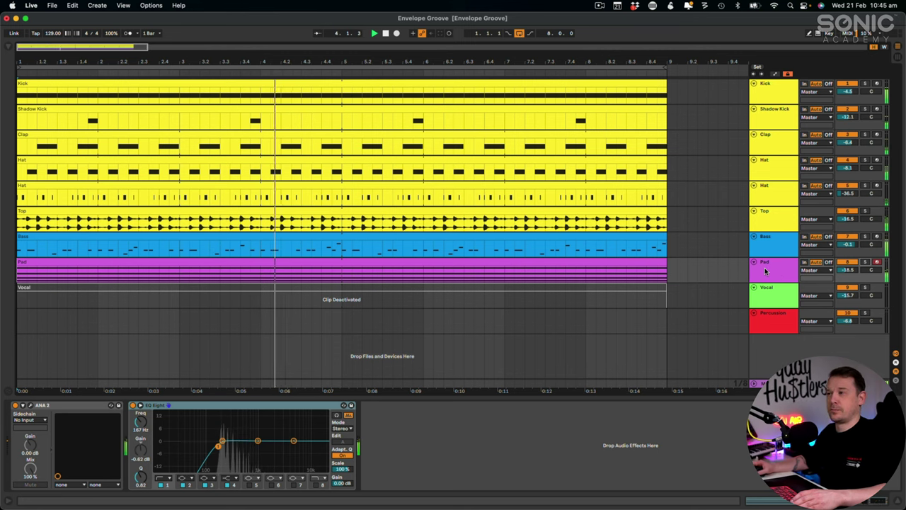
key("space")
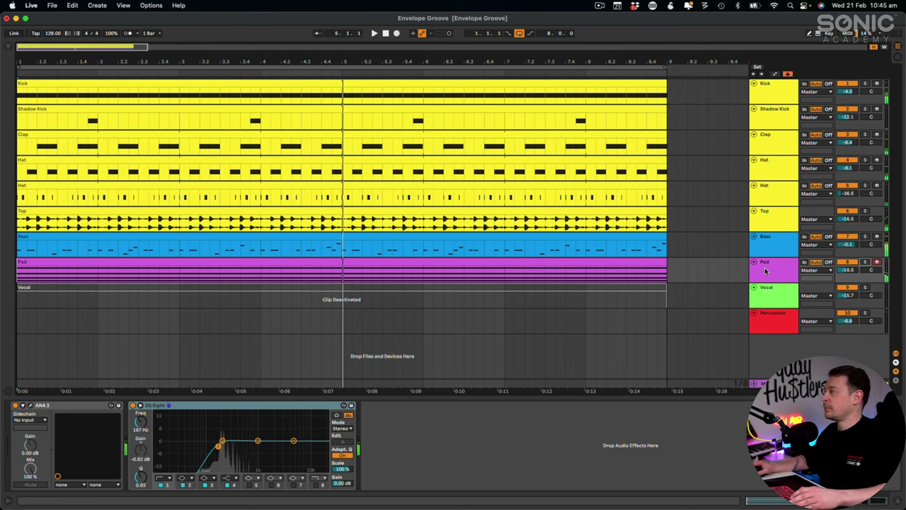
left_click(765, 271)
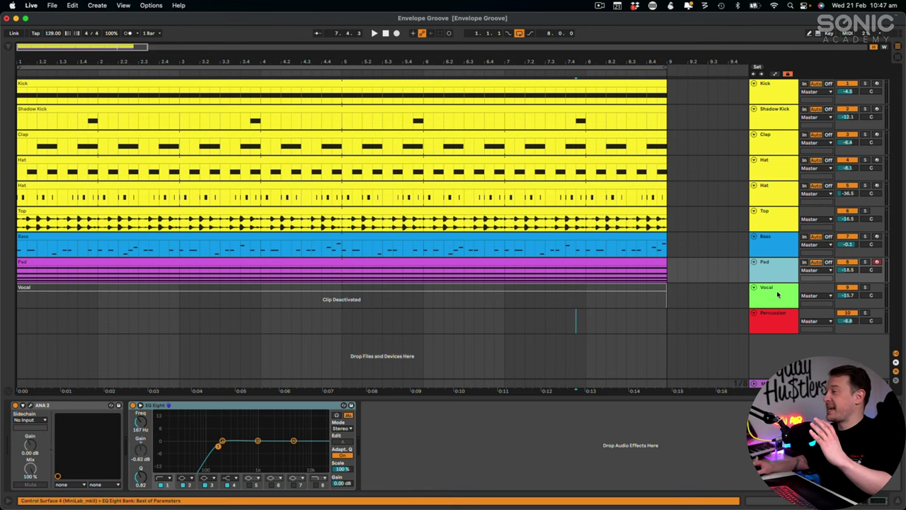
Step: Select the Percussion track and expand the Percussion Loops folder of the Tech-Funk House 3 WAV pack in the browser
left_click(777, 319)
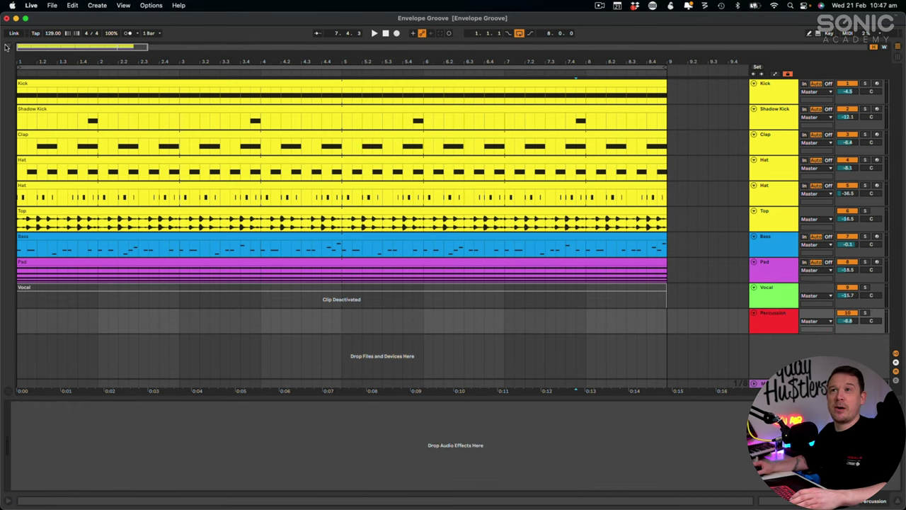
left_click(9, 46)
left_click(121, 156)
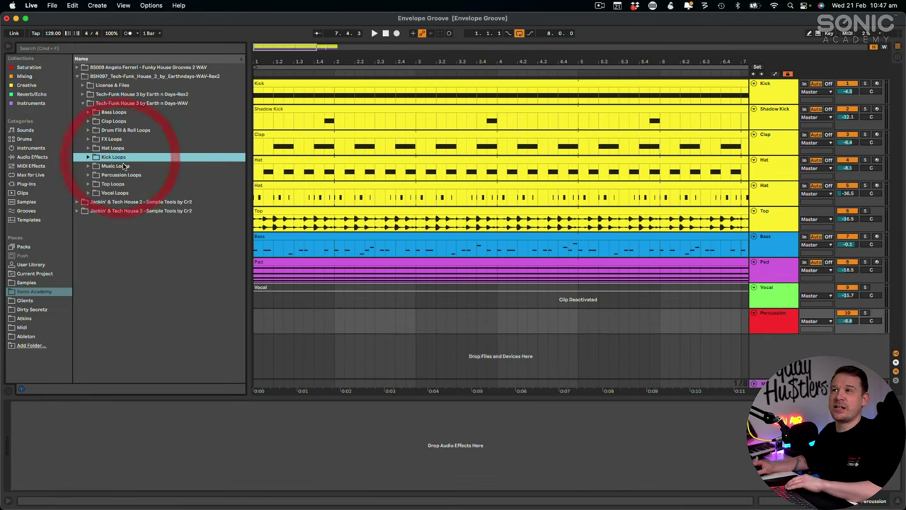
left_click(128, 175)
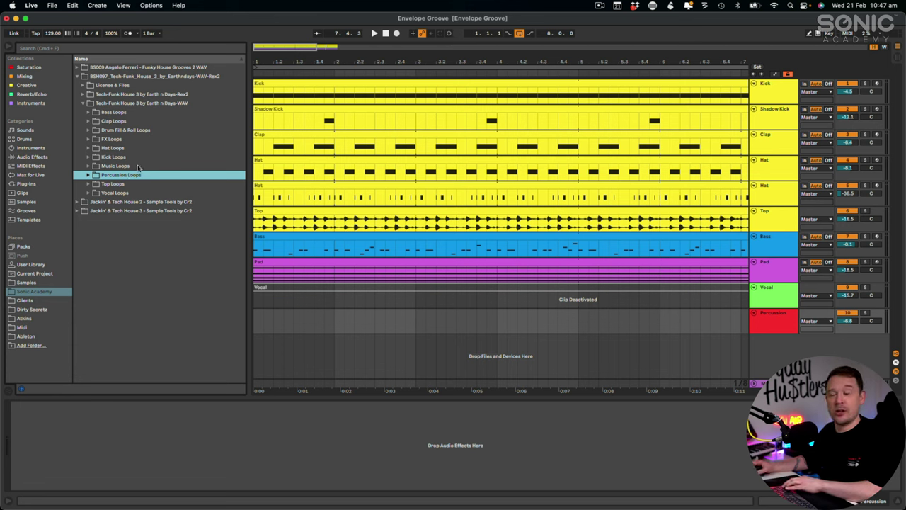
key("Right")
Step: Audition the TFH3 percussion loops from 01 through 05
left_click(139, 183)
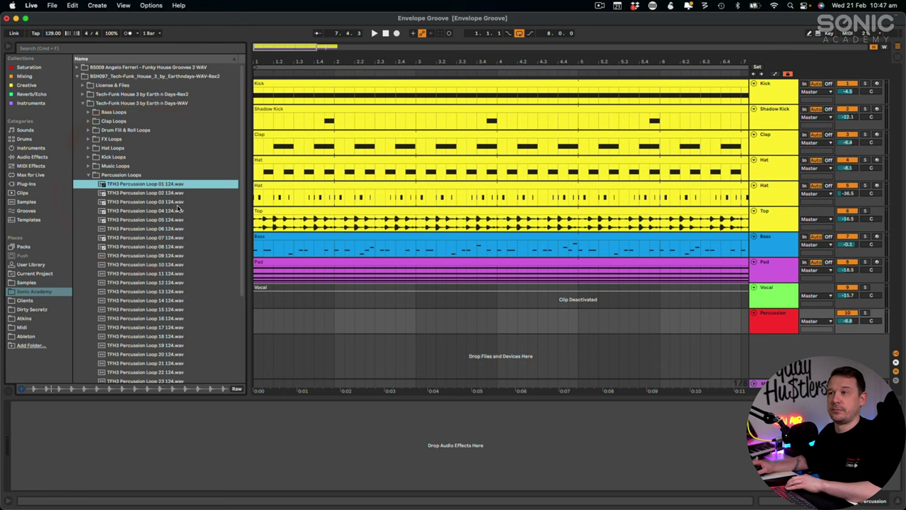
scroll(179, 209, "down", 1)
key("Down")
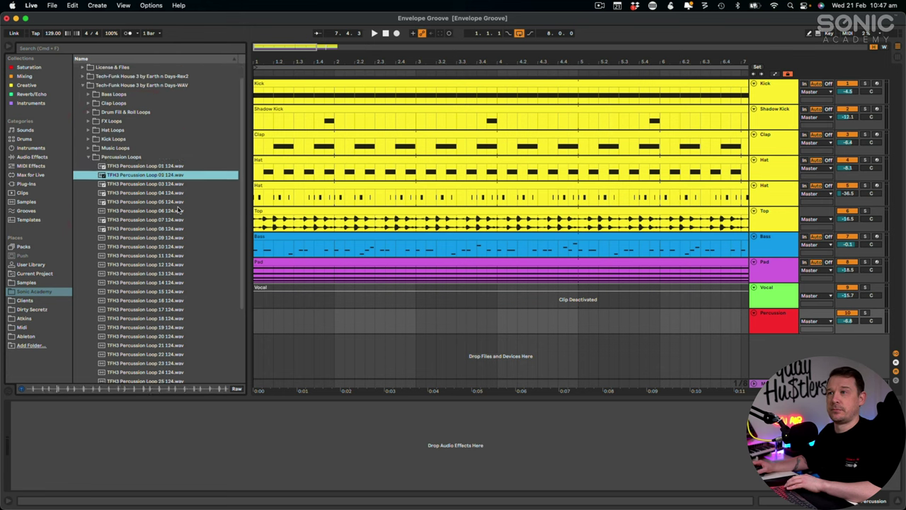
key("Down")
key("Down")
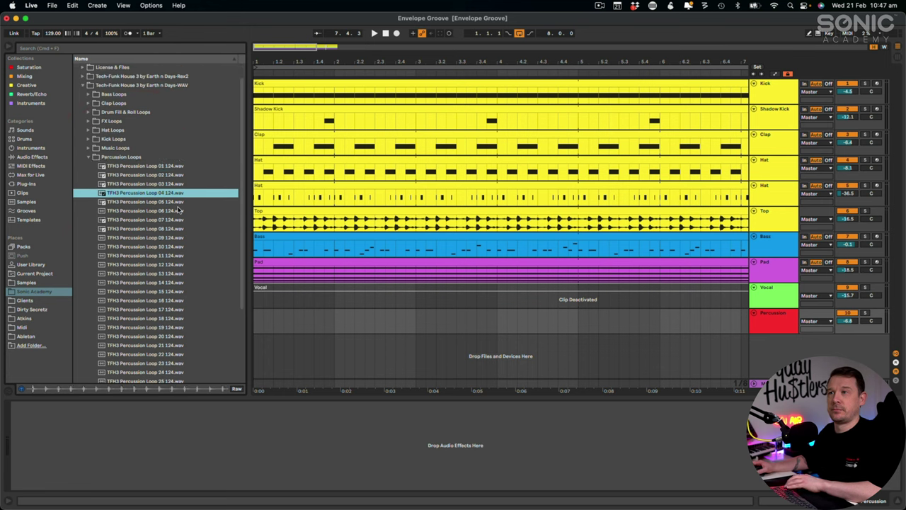
key("Down")
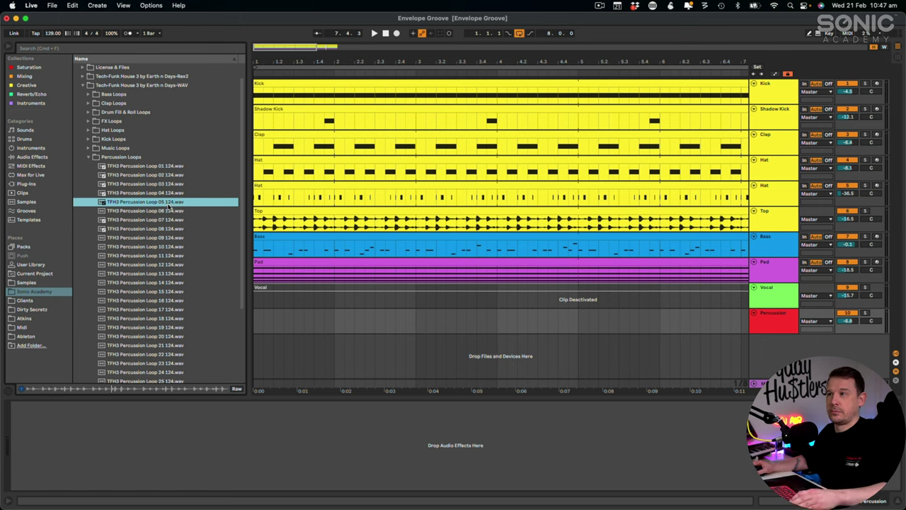
Step: Place TFH3 Percussion Loop 05 124 at the start of the Percussion track, extend it to bar 9 and play the arrangement
left_click_drag(158, 203, 260, 322)
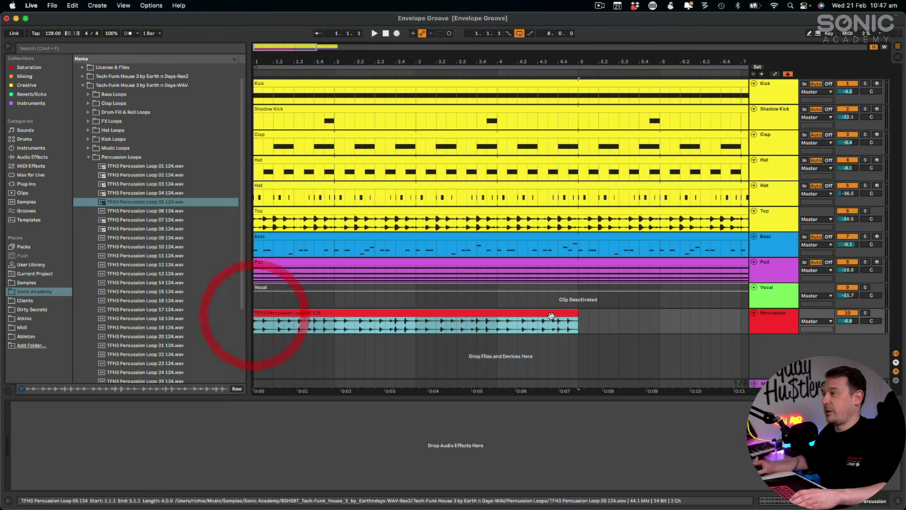
left_click_drag(576, 314, 764, 312)
left_click(19, 325)
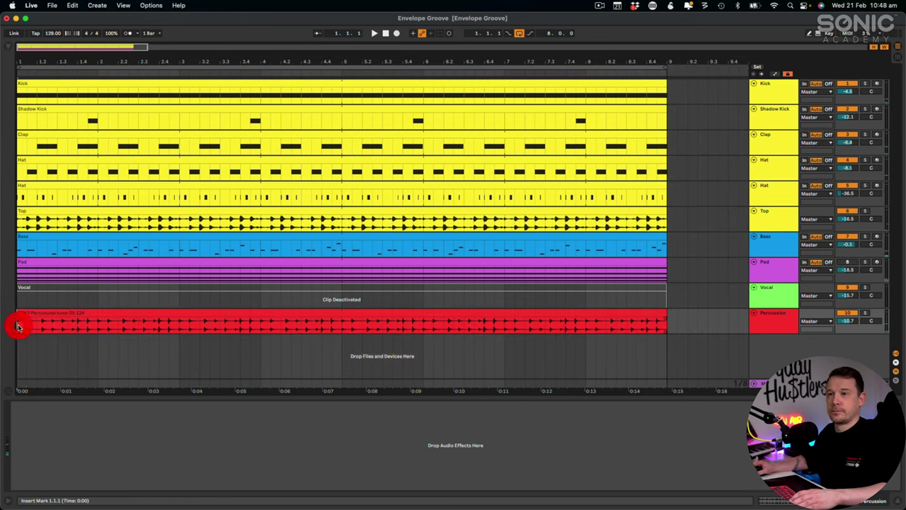
key("space")
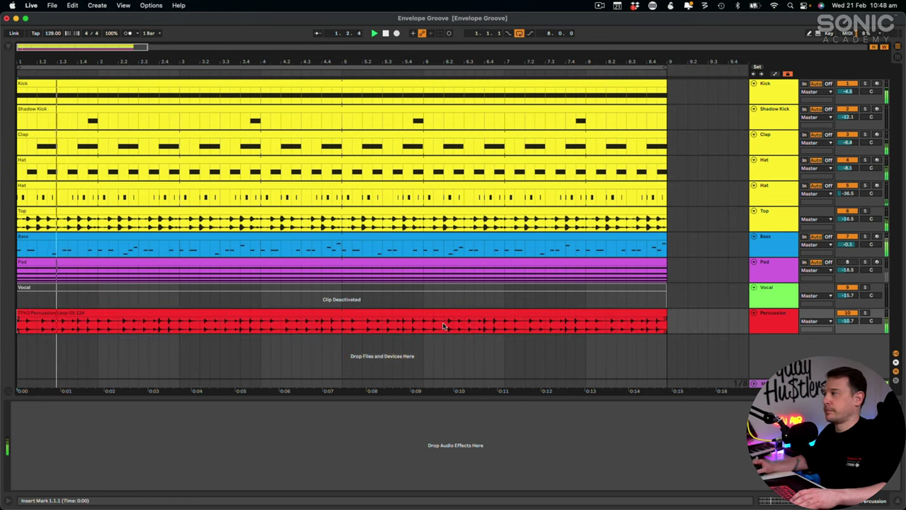
Step: Add an Envelope Follower from the audio effects to the Percussion track and hide the browser
left_click(789, 319)
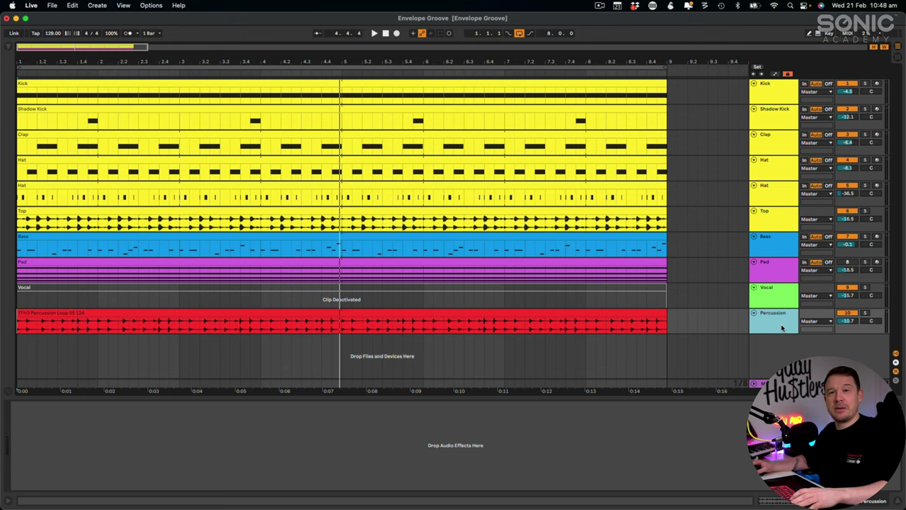
left_click(8, 52)
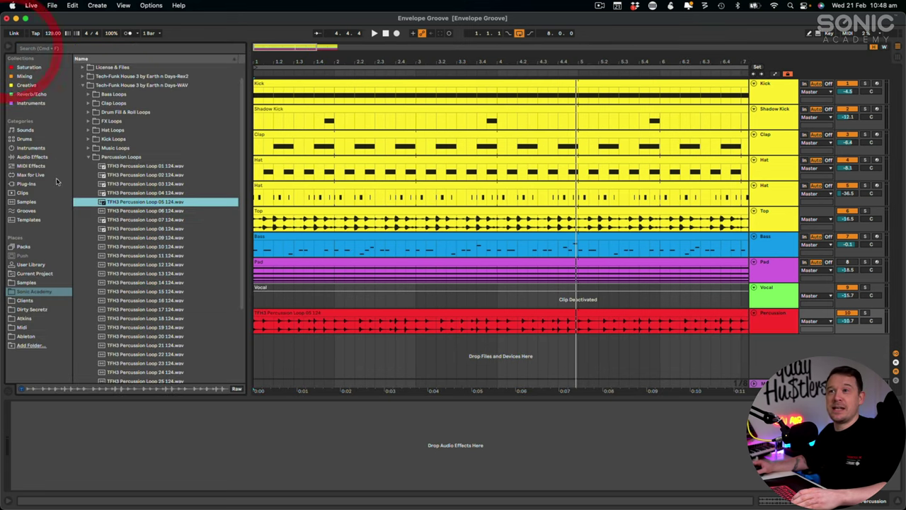
left_click(41, 158)
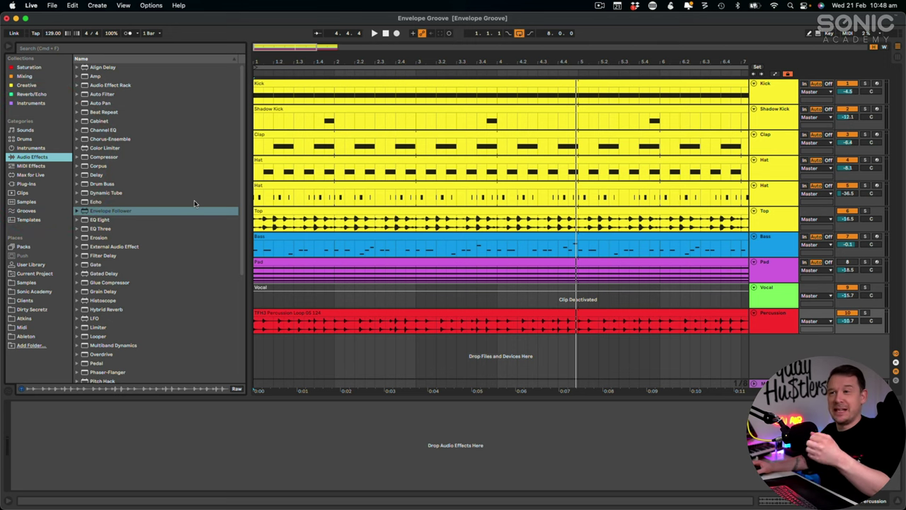
left_click(124, 211)
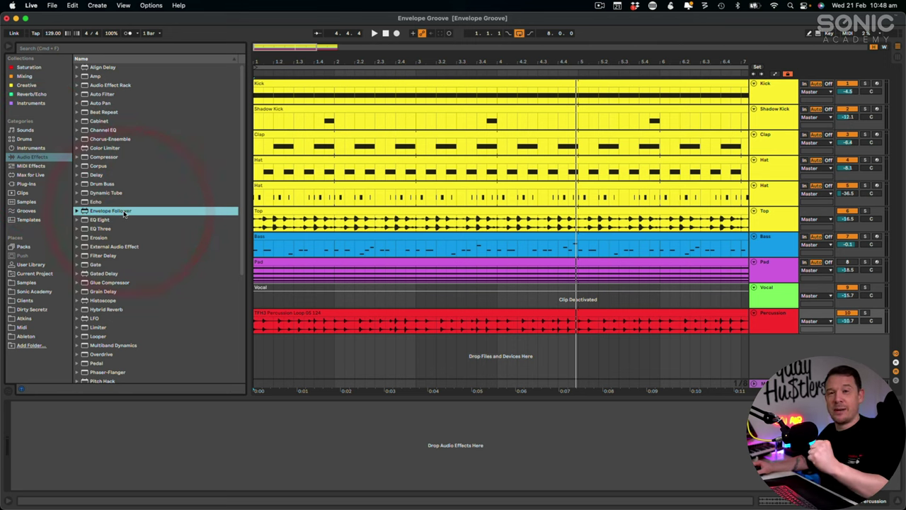
left_click_drag(383, 324, 384, 323)
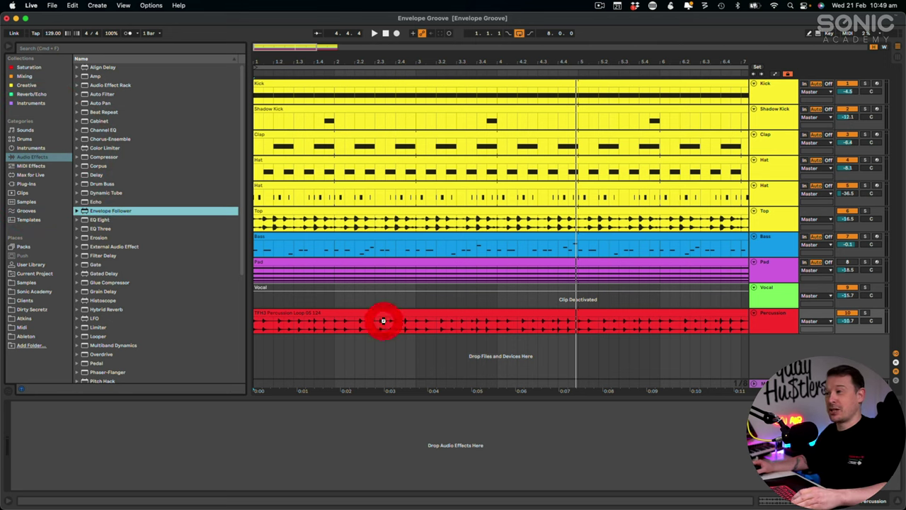
key("super+alt+b")
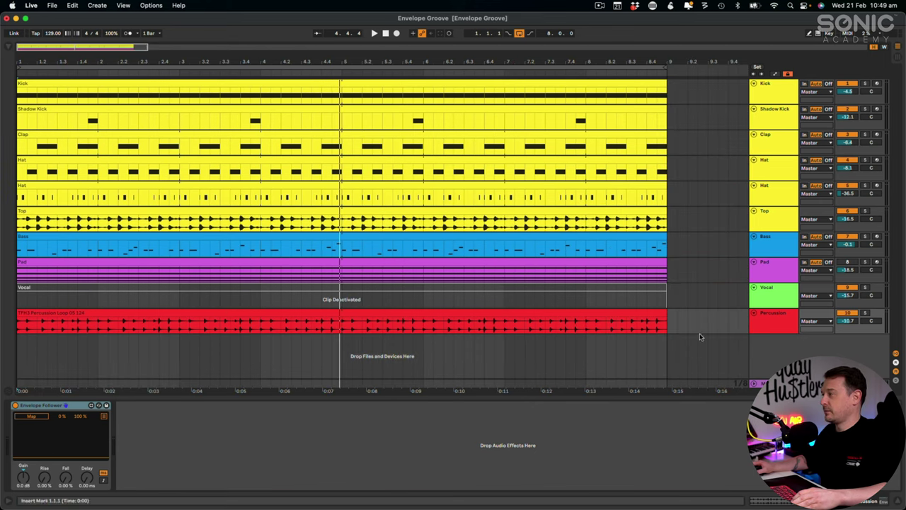
Step: Solo the Percussion track and play it from the start to check the Envelope Follower's response
left_click(866, 313)
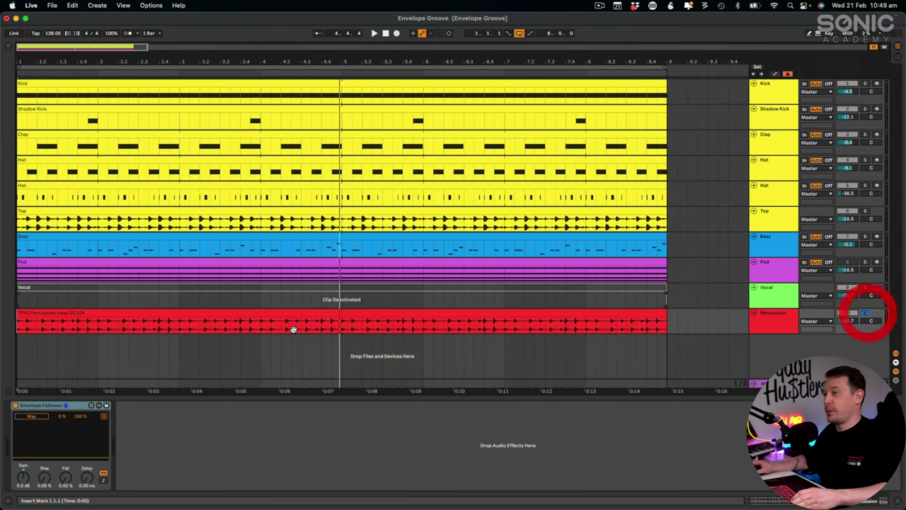
left_click(20, 327)
key("space")
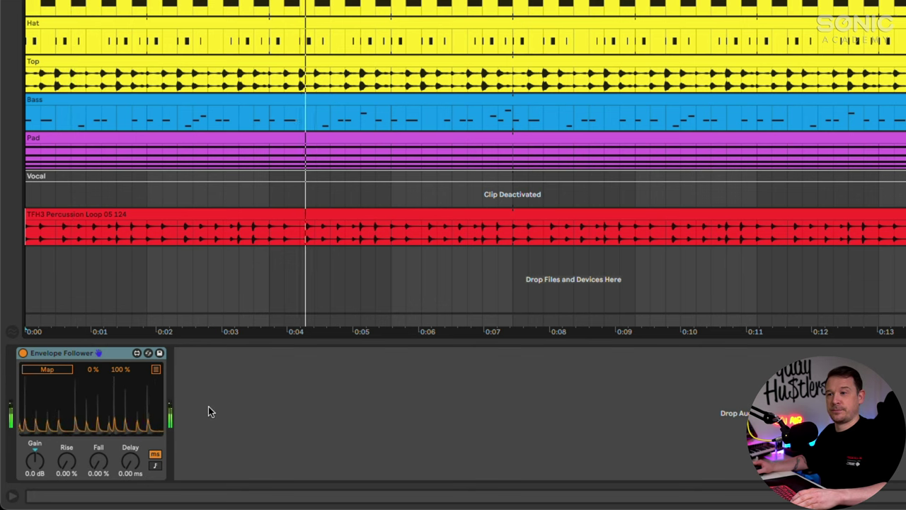
key("space")
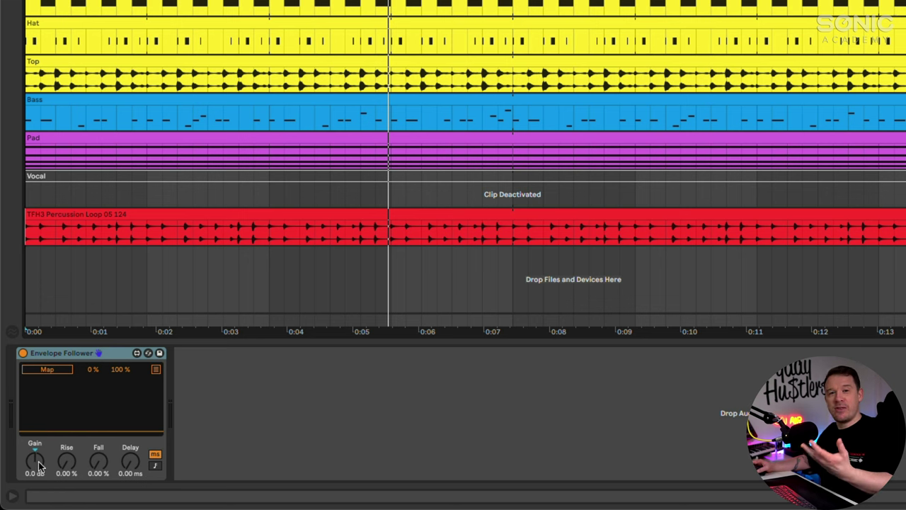
Step: Raise the Envelope Follower's Gain to 11 dB while the percussion loop plays
key("space")
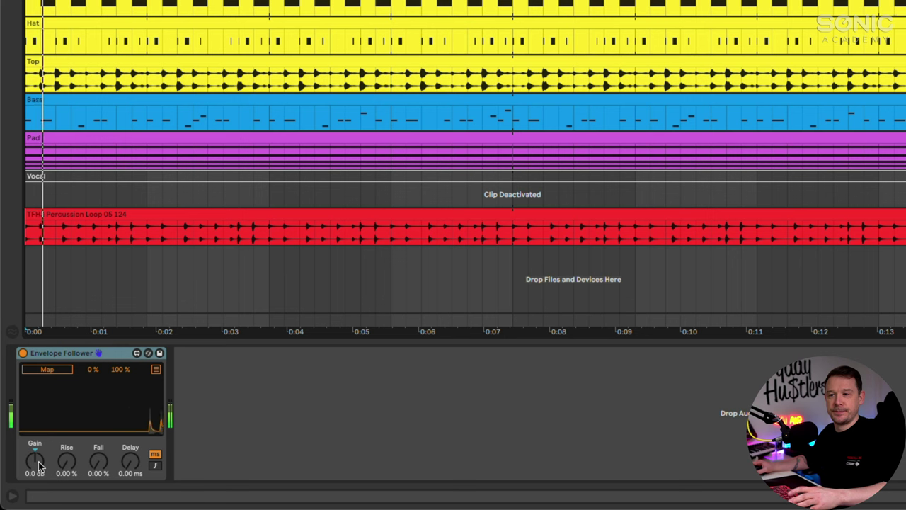
mouse_move(39, 466)
left_mouse_down()
mouse_move(37, 422)
mouse_move(35, 460)
left_mouse_up()
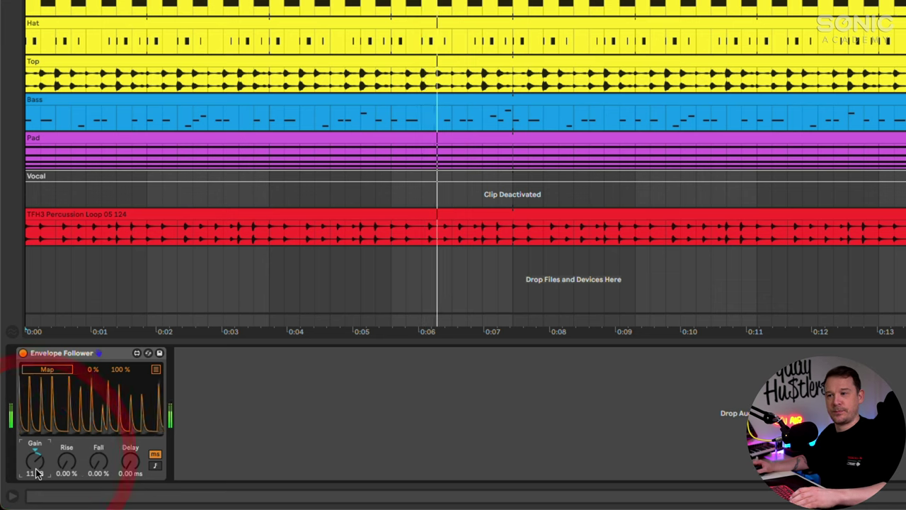
key("space")
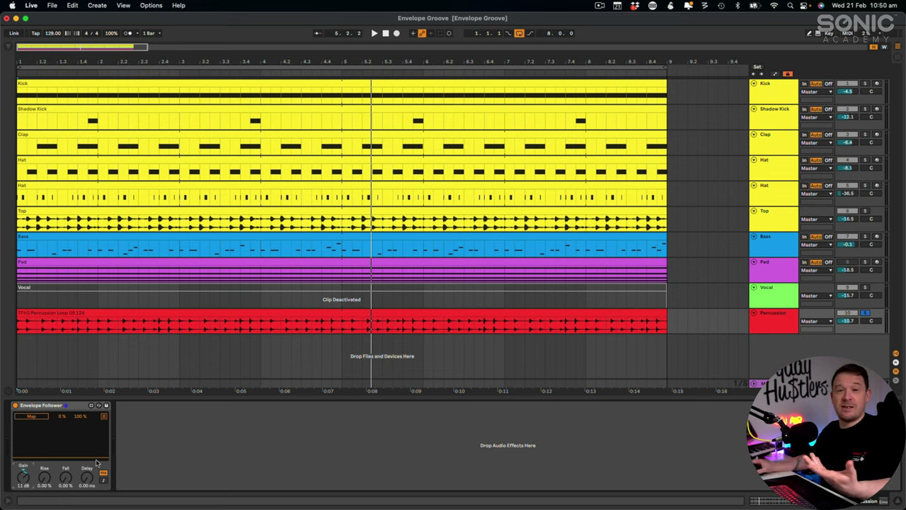
Step: Add an Auto Filter after the EQ Eight on the Pad track
left_click(773, 275)
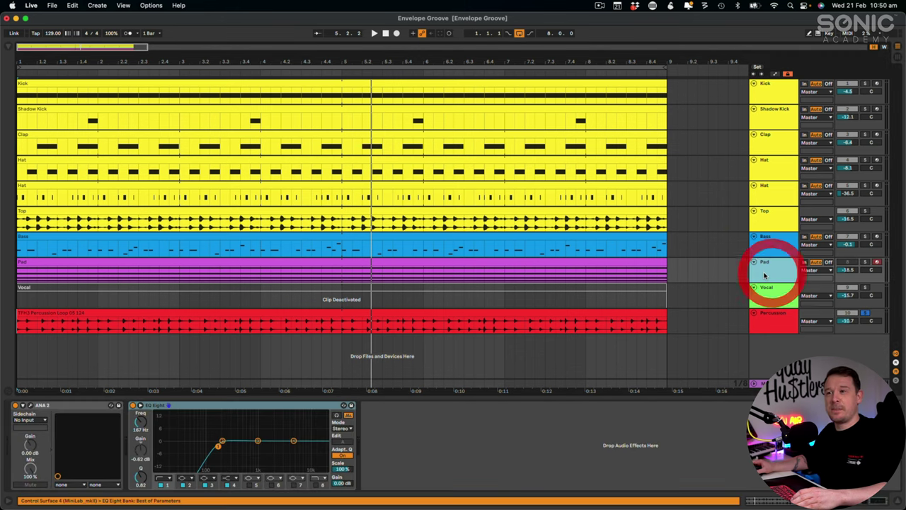
left_click(7, 51)
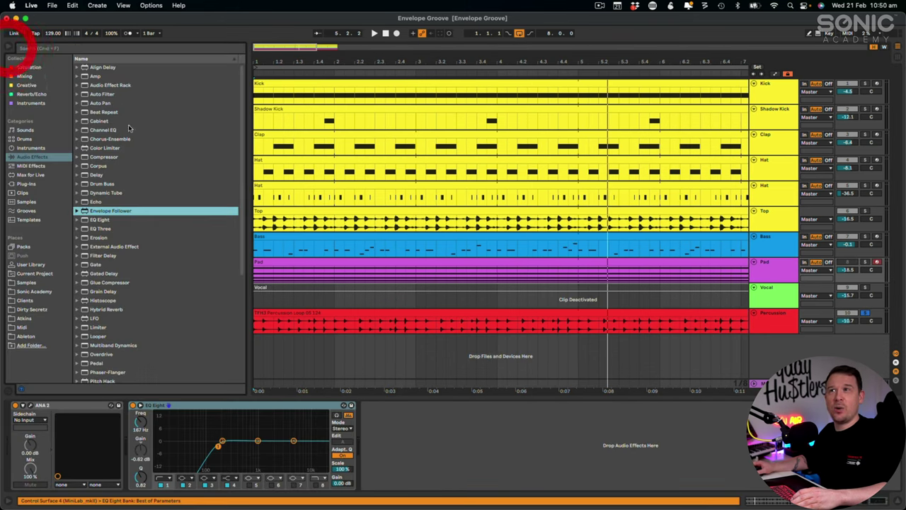
left_click(103, 94)
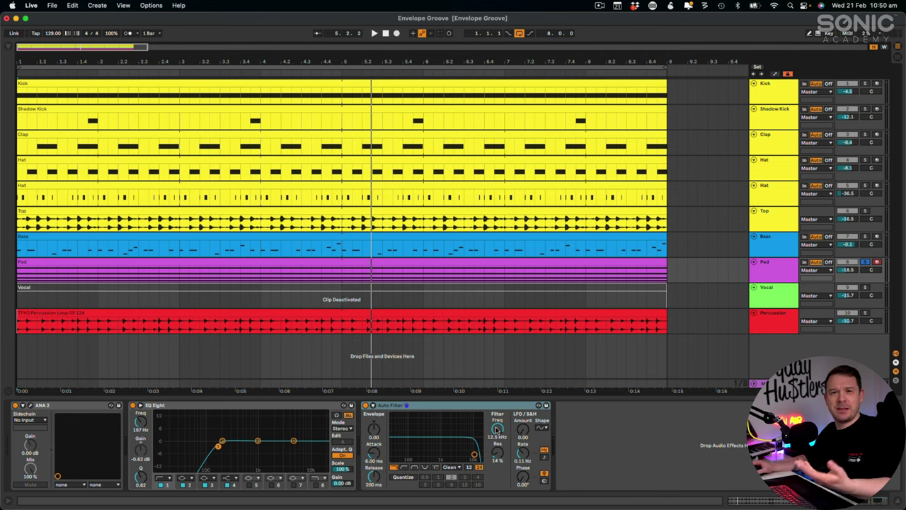
Step: Play the soloed Pad track and sweep the Auto Filter's cutoff down, leaving it at 403 Hz
key("space")
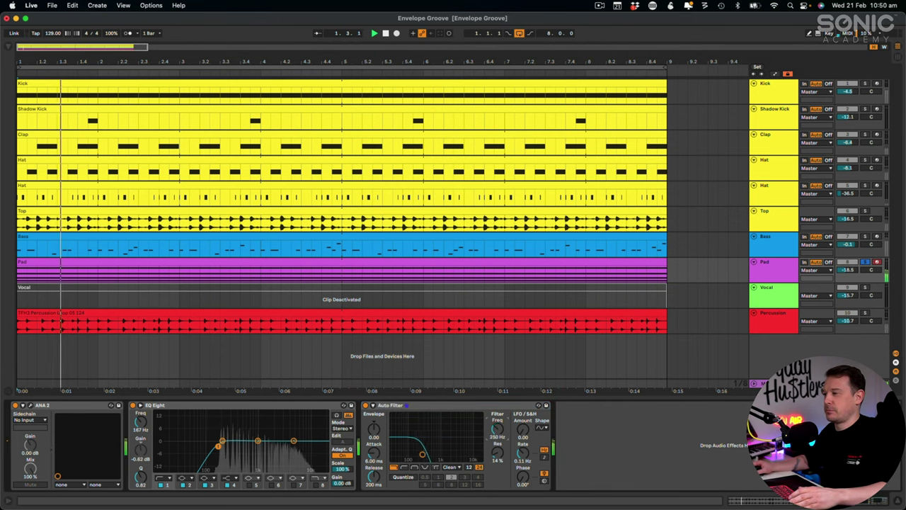
mouse_move(497, 429)
left_mouse_down()
mouse_move(497, 453)
mouse_move(501, 425)
left_mouse_up()
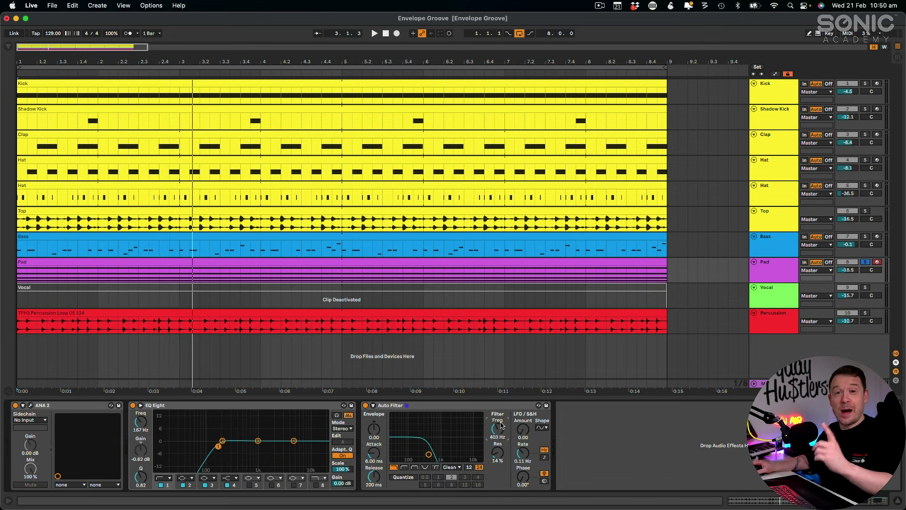
Step: Map the Percussion track's Envelope Follower to the Auto Filter's Frequency on the Pad track
left_click(779, 327)
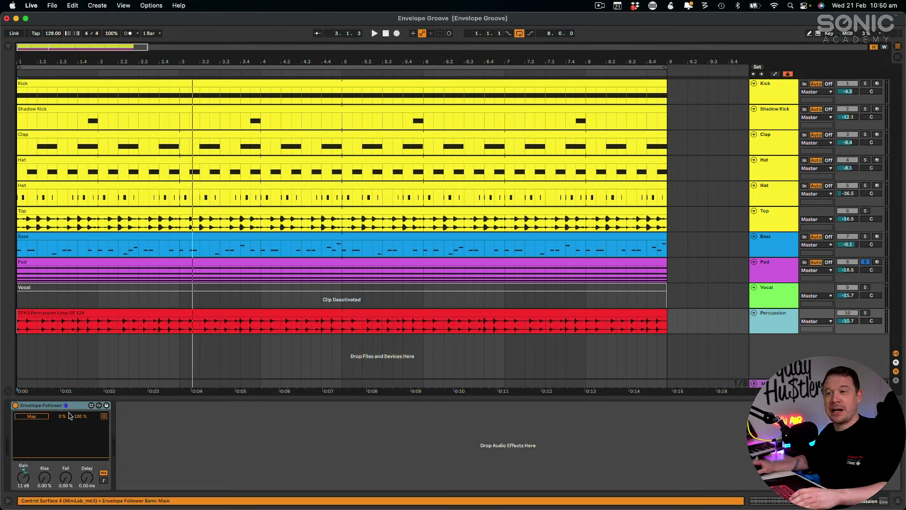
left_click(35, 417)
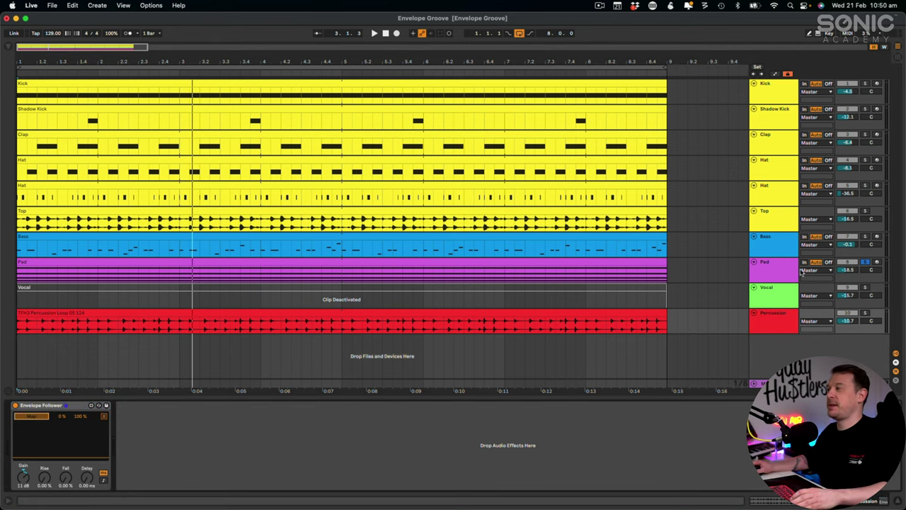
left_click(770, 270)
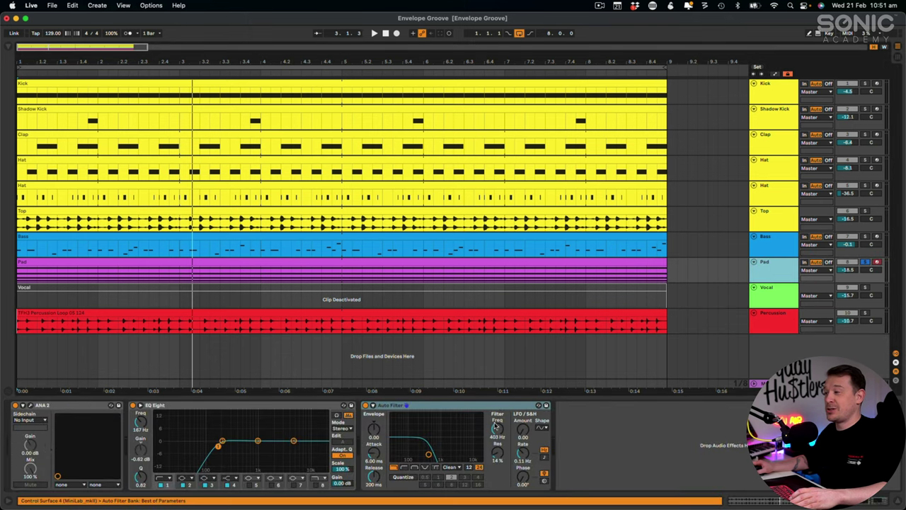
left_click_drag(499, 432, 499, 463)
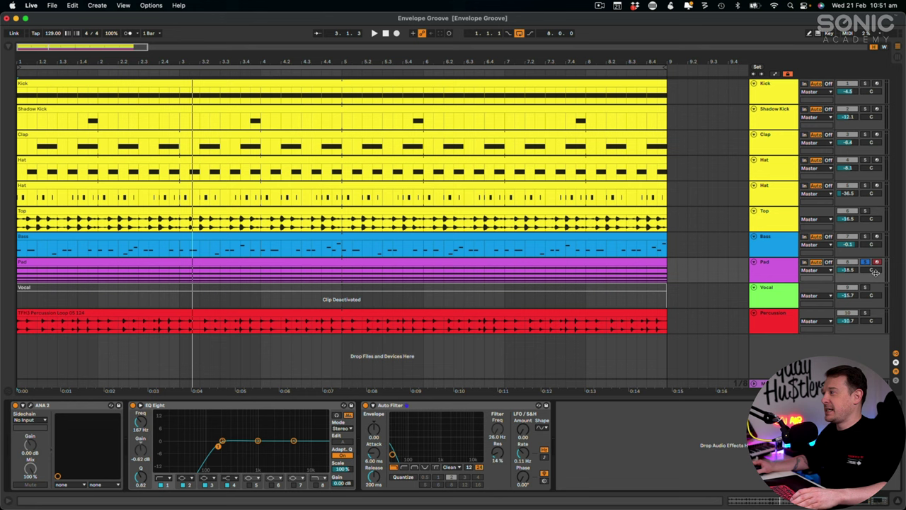
Step: Audition the modulated Pad on its own and together with the soloed Percussion track
key("space")
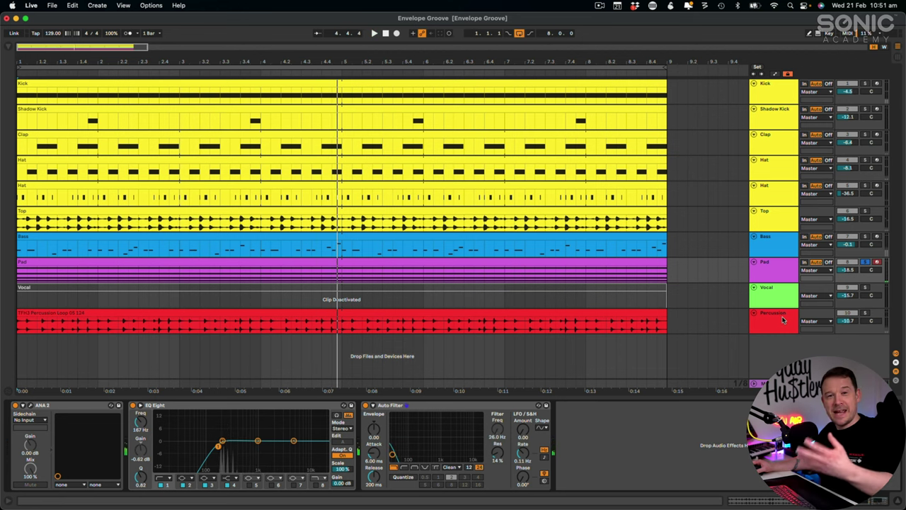
left_click(865, 313)
key("space")
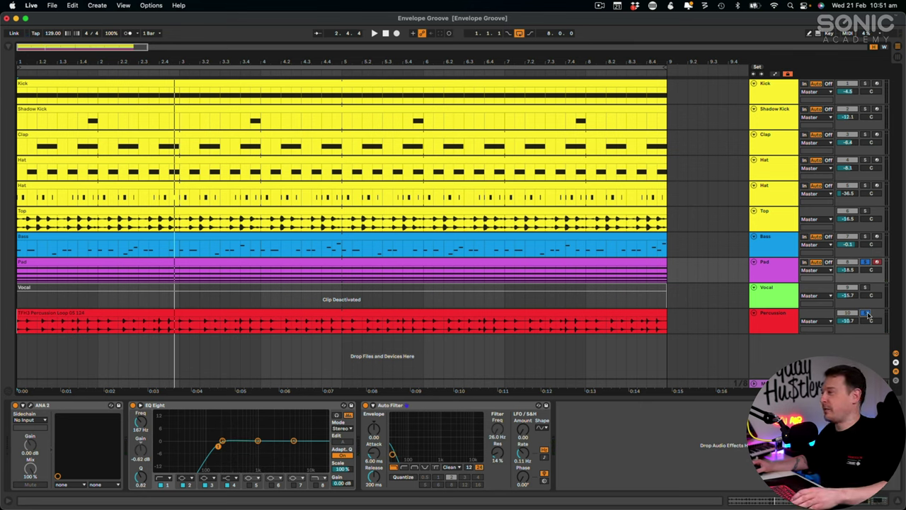
Step: Raise the Envelope Follower's Fall on the Percussion track to 11.8% during playback
left_click(775, 321)
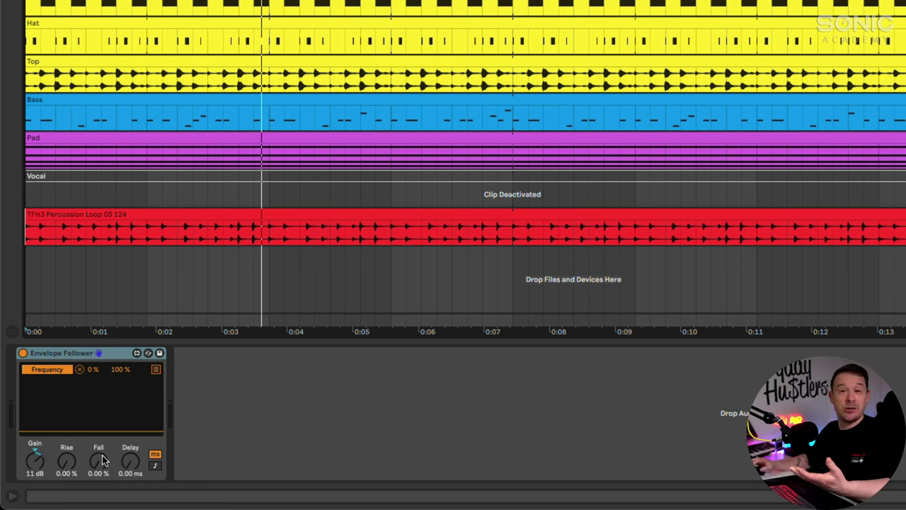
key("space")
mouse_move(105, 459)
left_mouse_down()
mouse_move(105, 426)
mouse_move(106, 446)
left_mouse_up()
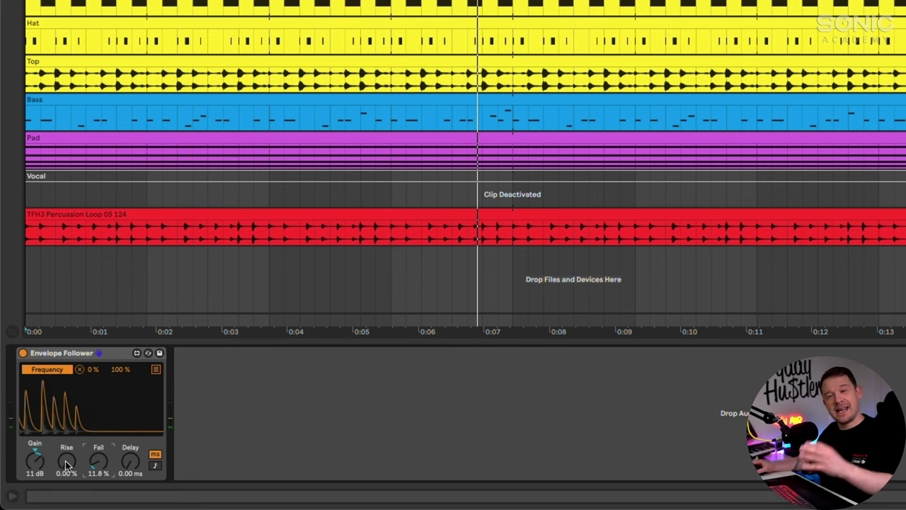
Step: Set the Envelope Follower's Rise to 0.79% and its Fall to 18.1% while playing the loop
key("space")
mouse_move(67, 463)
left_mouse_down()
mouse_move(67, 450)
mouse_move(91, 458)
mouse_move(92, 432)
mouse_move(94, 461)
mouse_move(60, 474)
mouse_move(99, 442)
mouse_move(100, 462)
mouse_move(67, 463)
left_mouse_up()
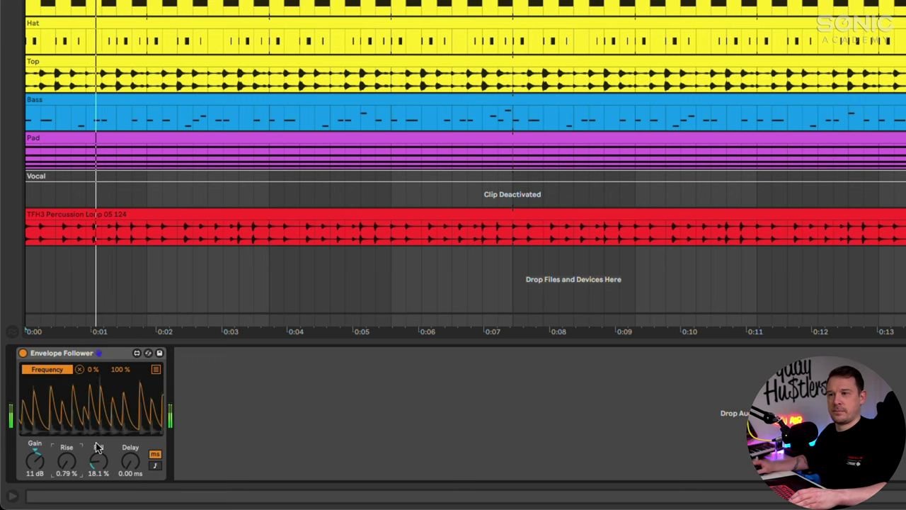
key("space")
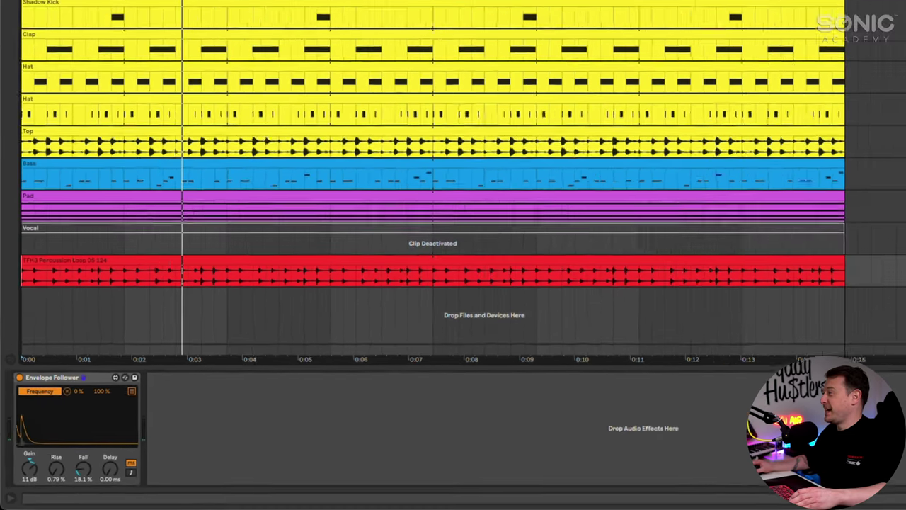
Step: Unsolo the Pad track, play the full groove from the start, and raise the Pad's volume to -16.2 dB
left_click(866, 261)
key("space")
key("space")
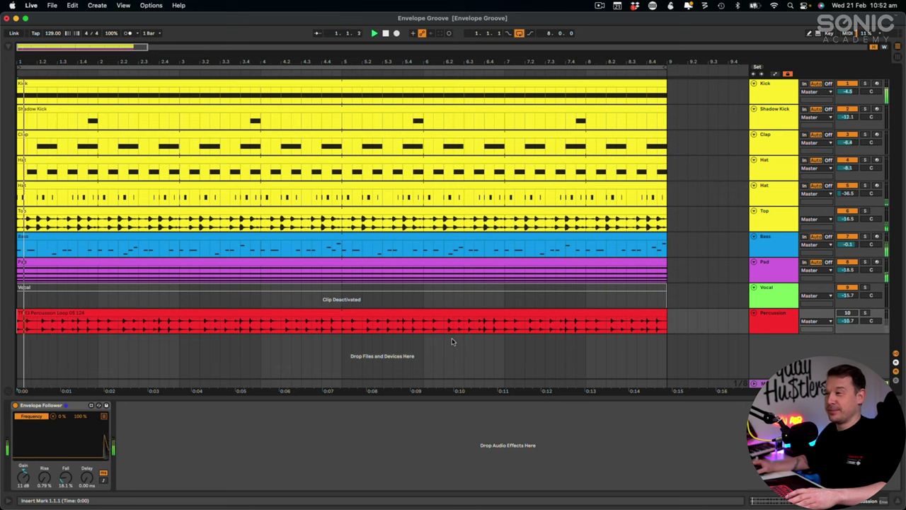
left_click(777, 269)
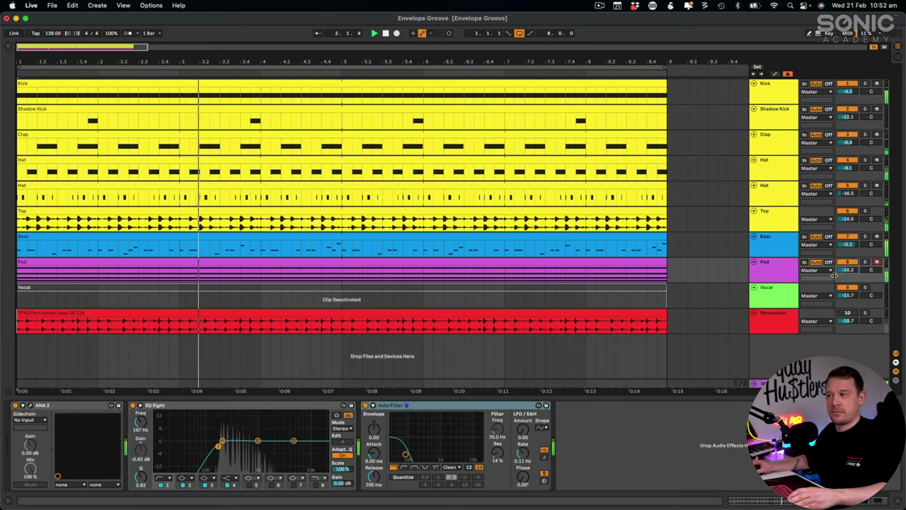
Step: Fine-tune the Percussion track's Envelope Follower Fall to 18.9% while the full groove plays
left_click(770, 325)
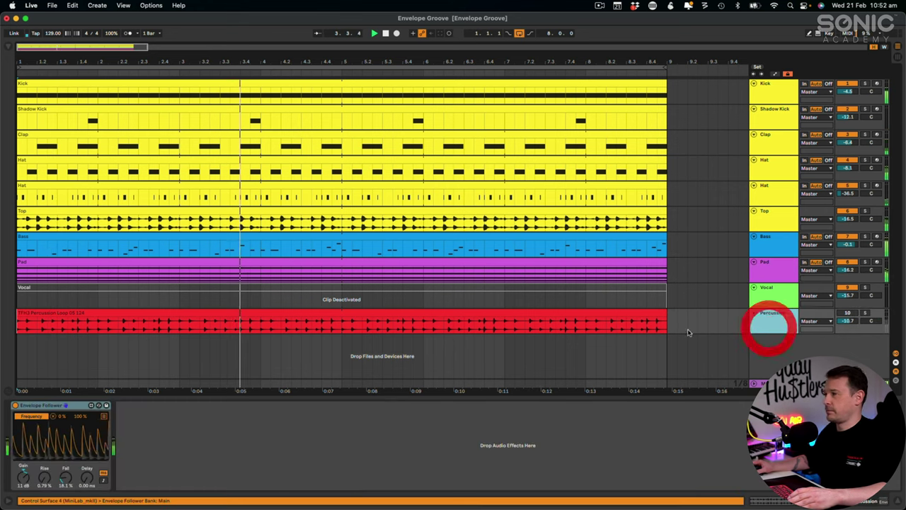
left_click(65, 472)
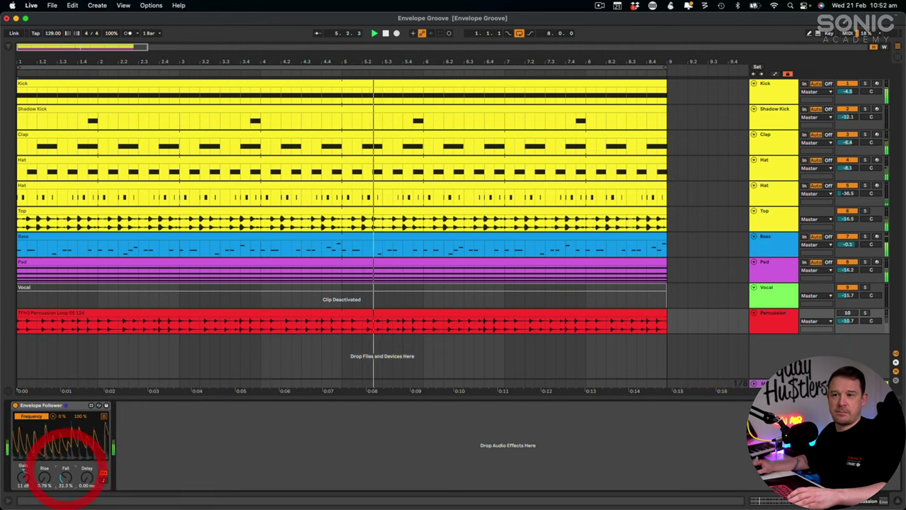
left_click_drag(66, 476, 66, 483)
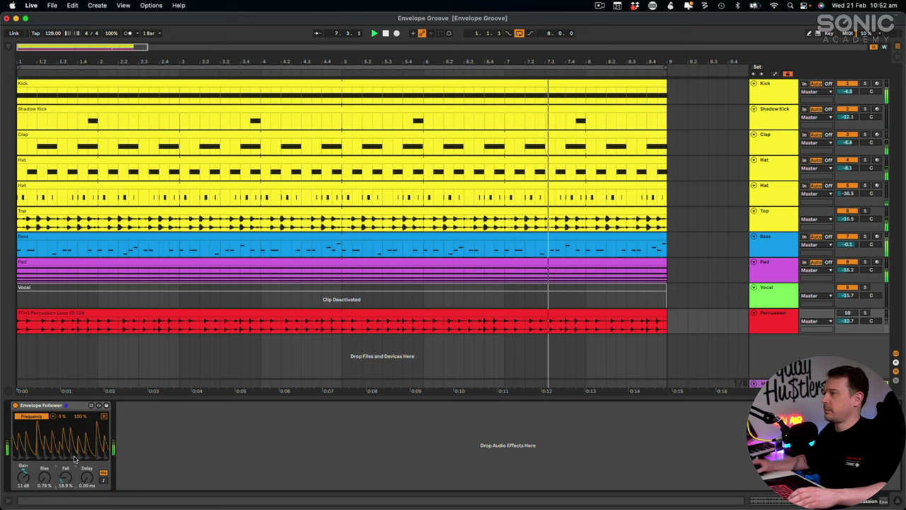
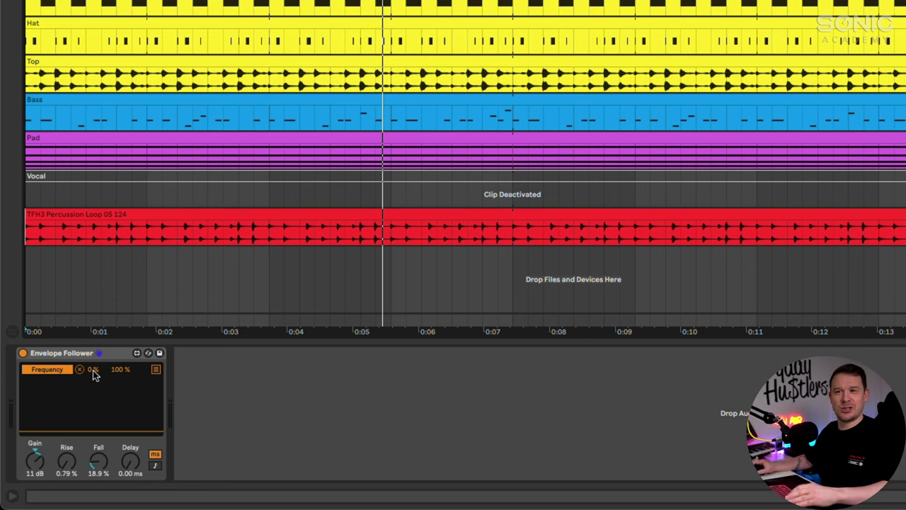
Step: Invert the Envelope Follower's Frequency mapping to 100% minimum and 0% maximum, and play the groove while watching the Pad's Auto Filter
left_click_drag(94, 371, 94, 371)
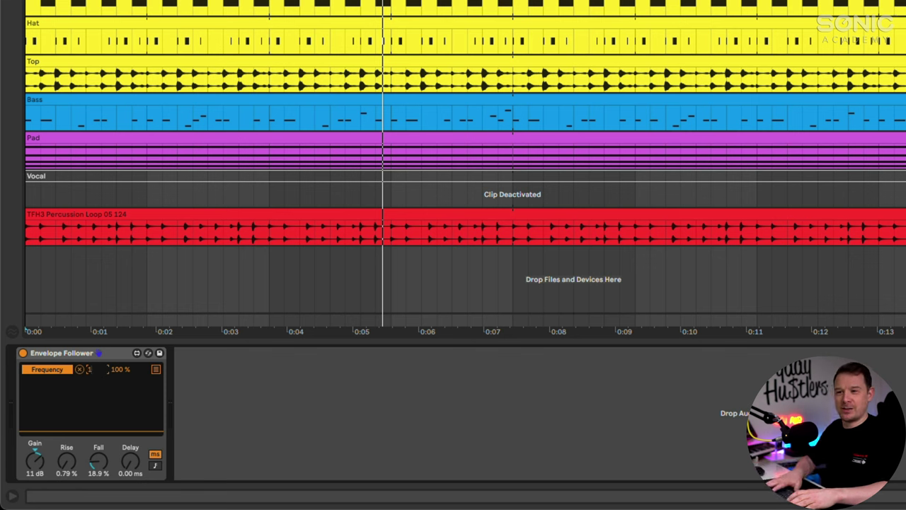
left_click(119, 371)
type("0")
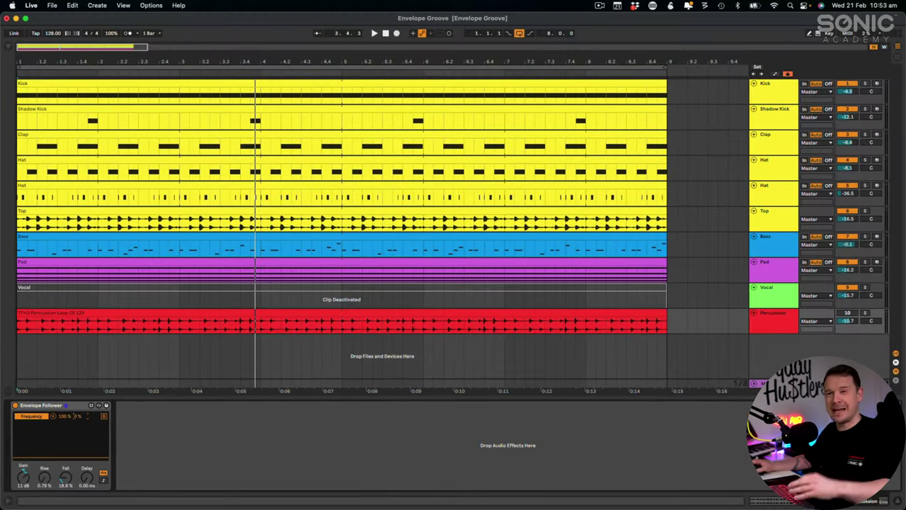
key("space")
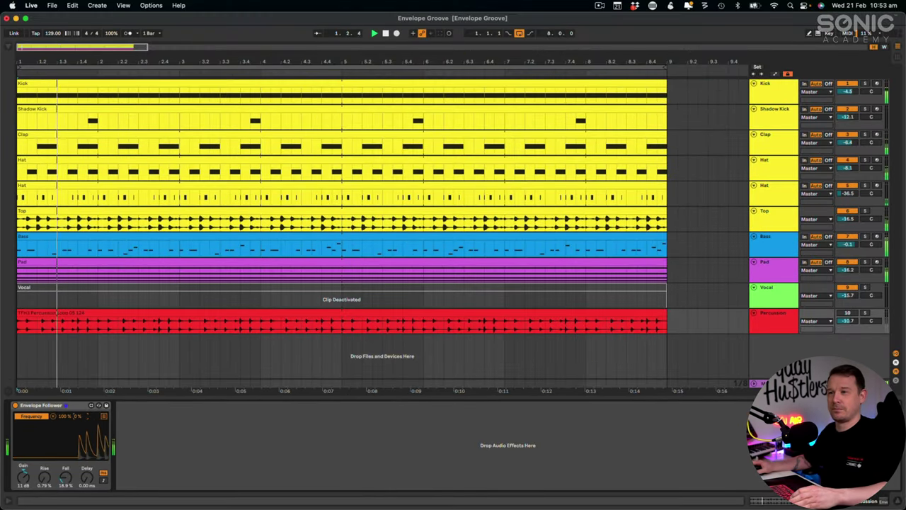
left_click(755, 238)
left_click(771, 263)
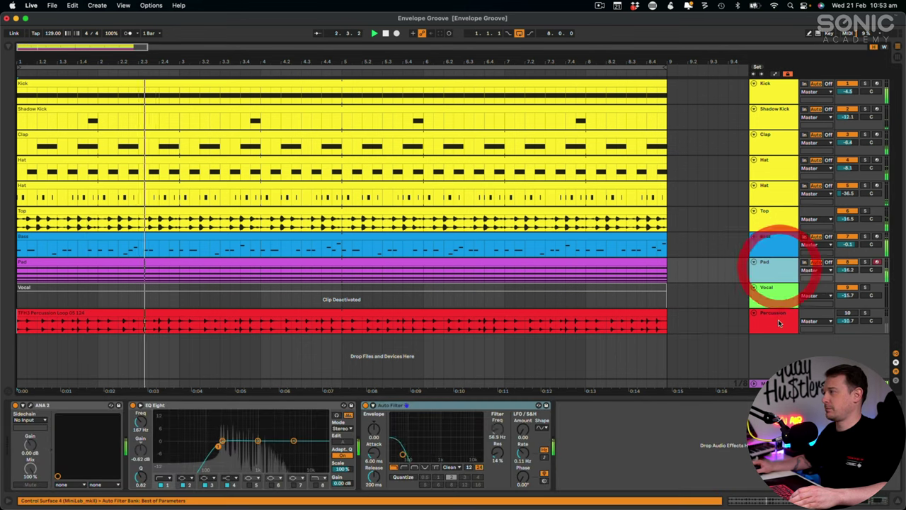
left_click(773, 318)
key("space")
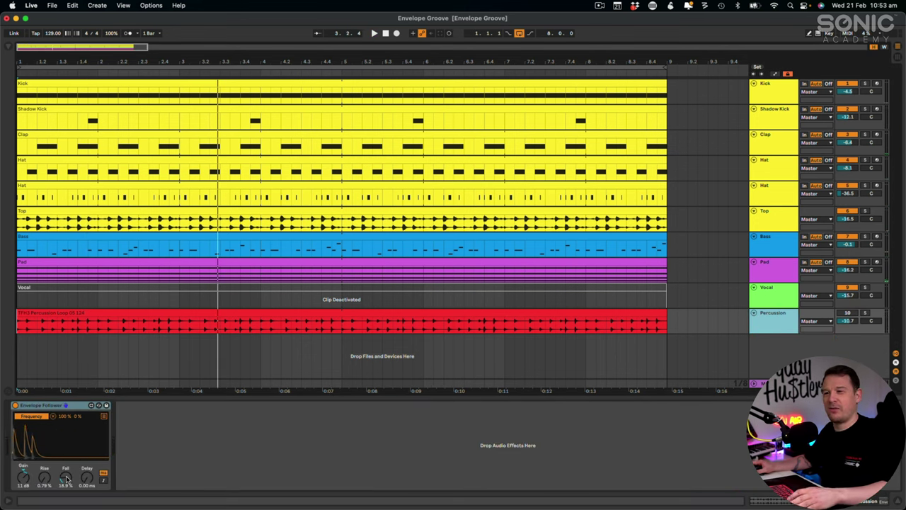
Step: Fine-tune the Envelope Follower's Fall to 16.5% while the groove plays, auditioning with the Percussion track switched on and back off
key("space")
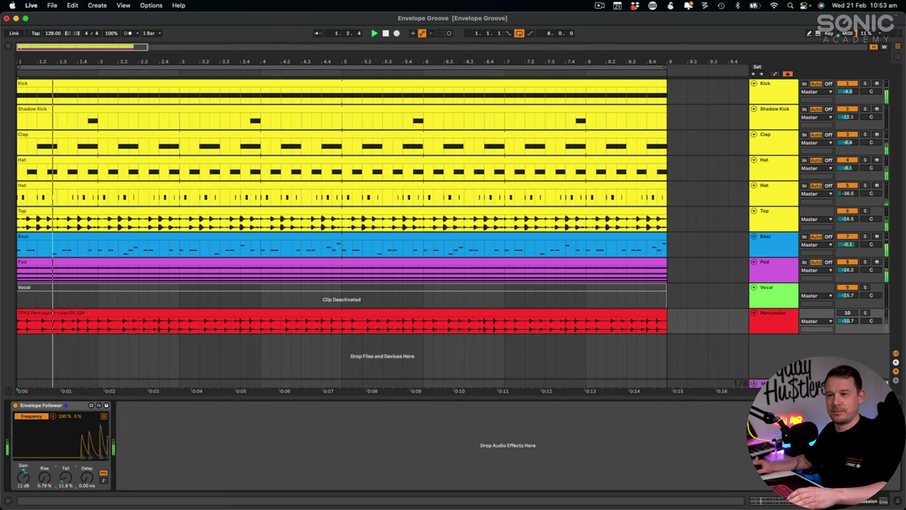
left_click_drag(60, 474, 60, 470)
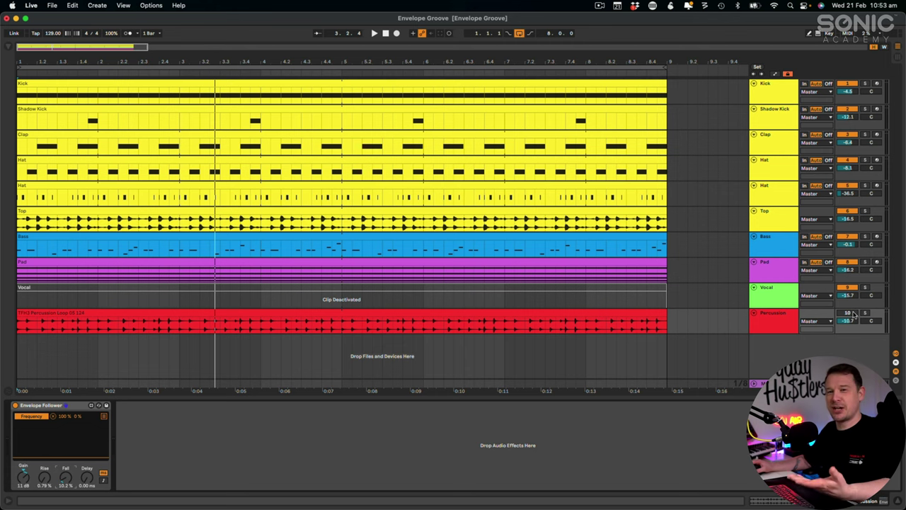
key("space")
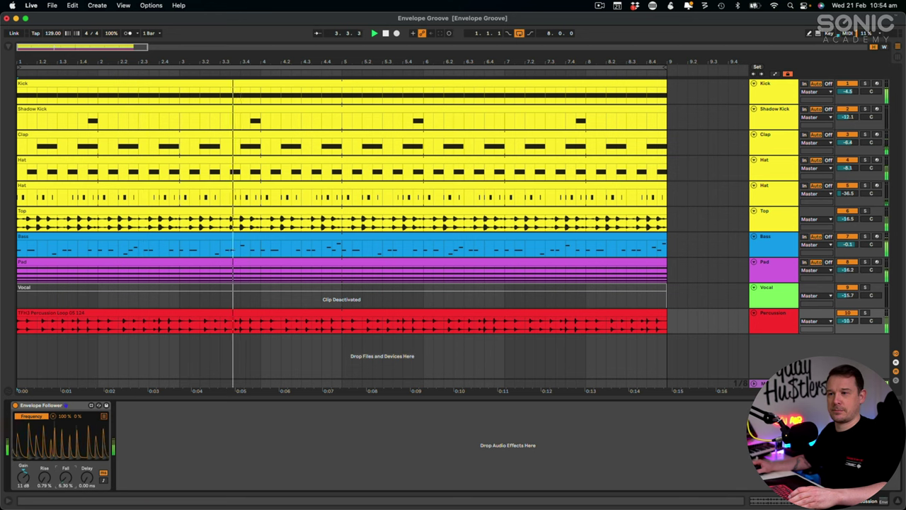
left_click_drag(65, 477, 65, 462)
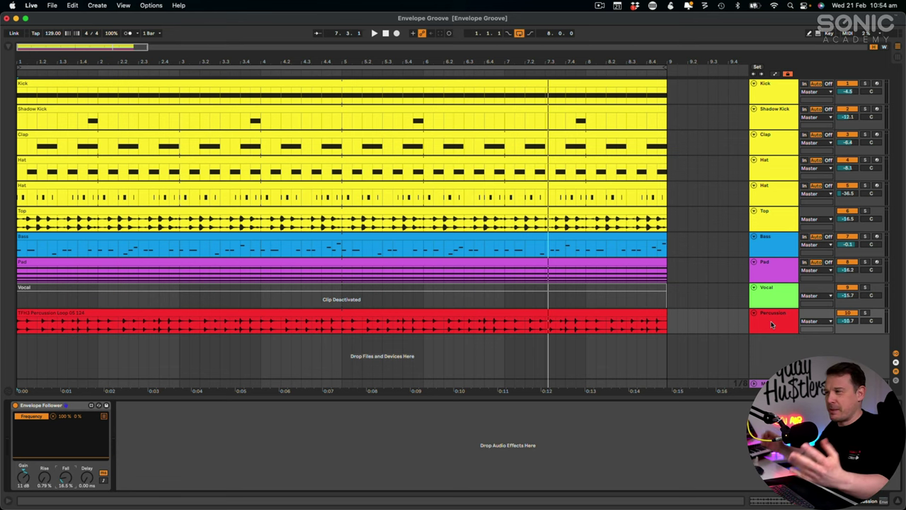
left_click(848, 312)
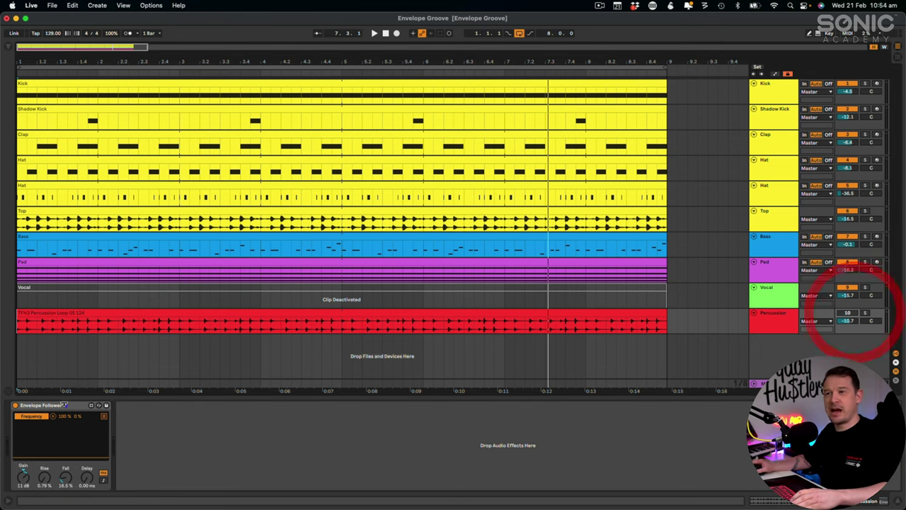
Step: Remove the Auto Filter from the Pad track's device chain
left_click(62, 416)
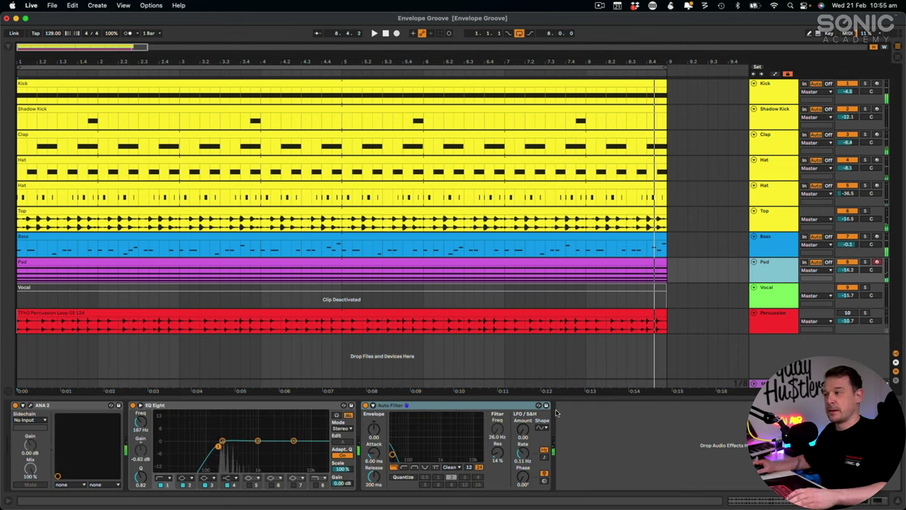
left_click(452, 408)
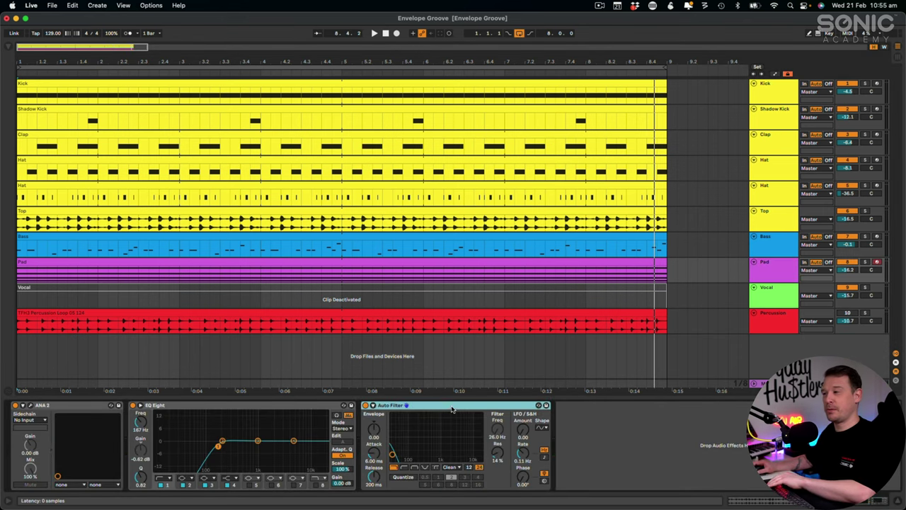
key("Delete")
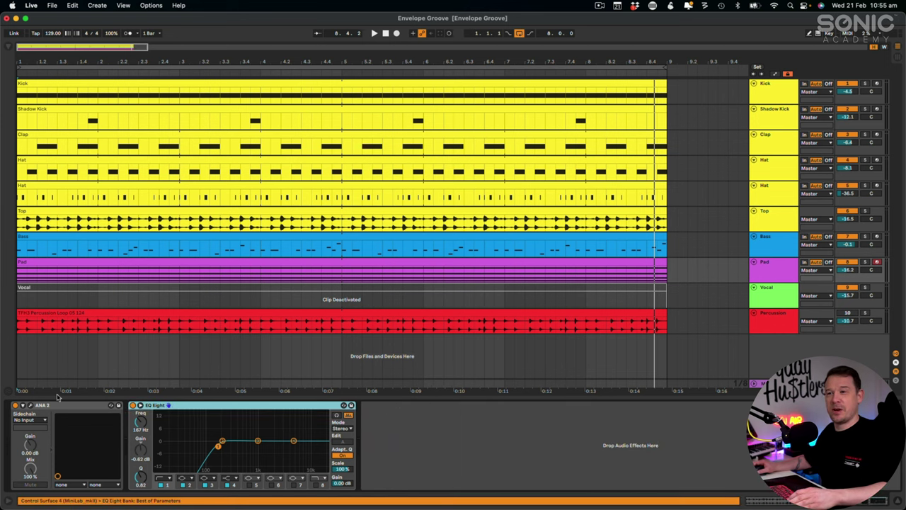
Step: Open the Pad's ANA 2 synth window, unfold its device parameters, and raise the master filter cutoff while the groove plays
left_click(30, 406)
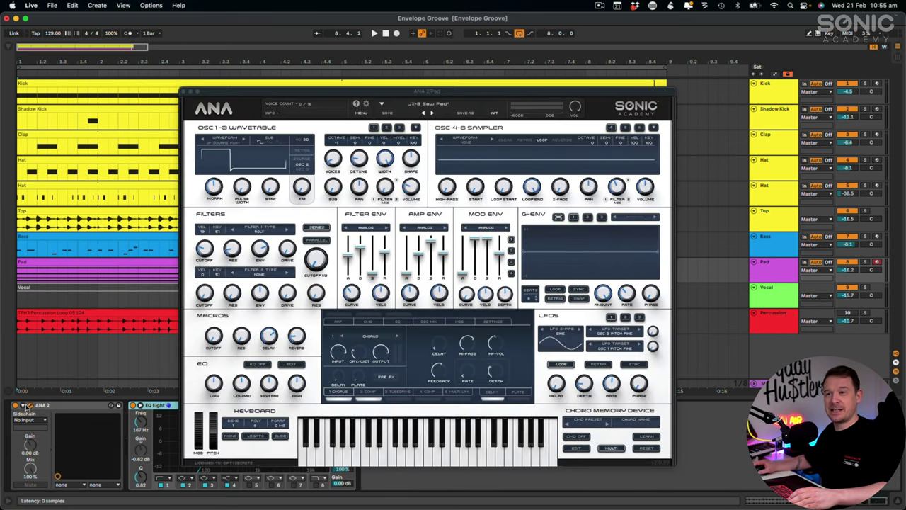
left_click(22, 407)
left_click_drag(395, 91, 471, 63)
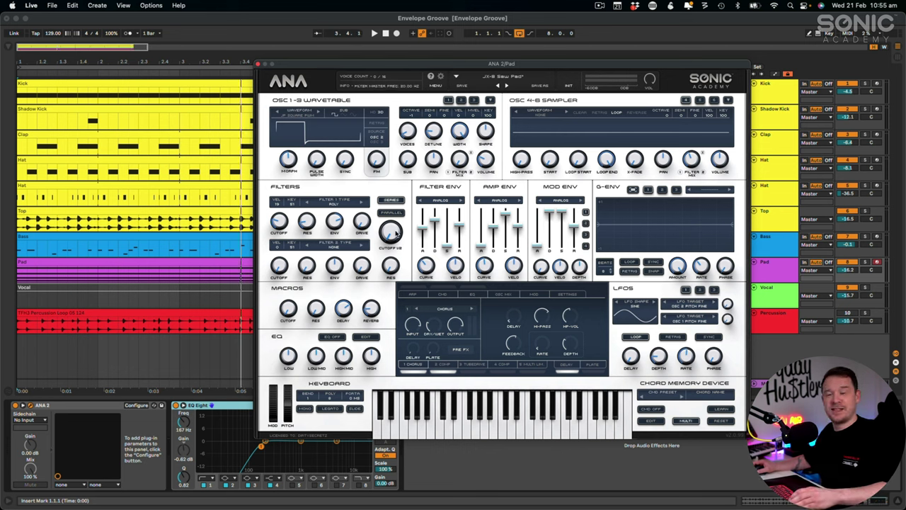
key("space")
left_click_drag(394, 233, 391, 204)
key("space")
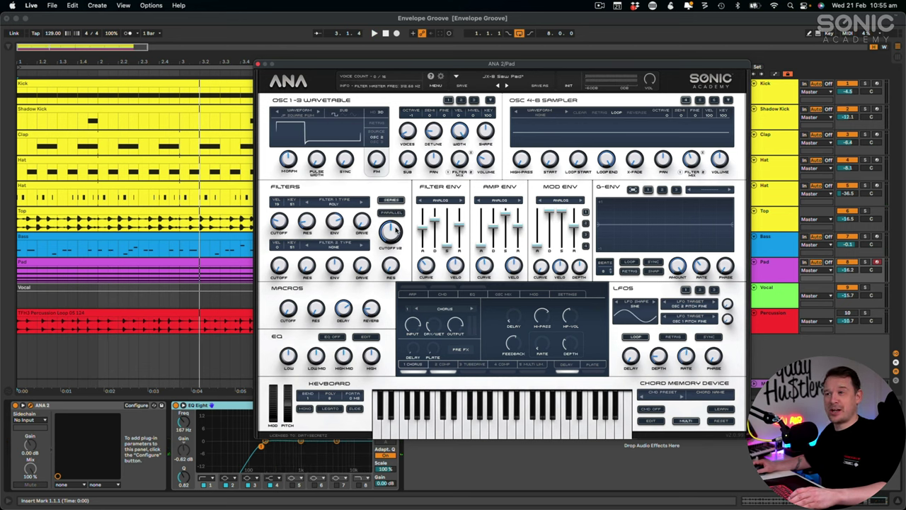
Step: Configure the ANA 2 device to expose the Filter Master Freq parameter, and close the synth window
left_click(136, 407)
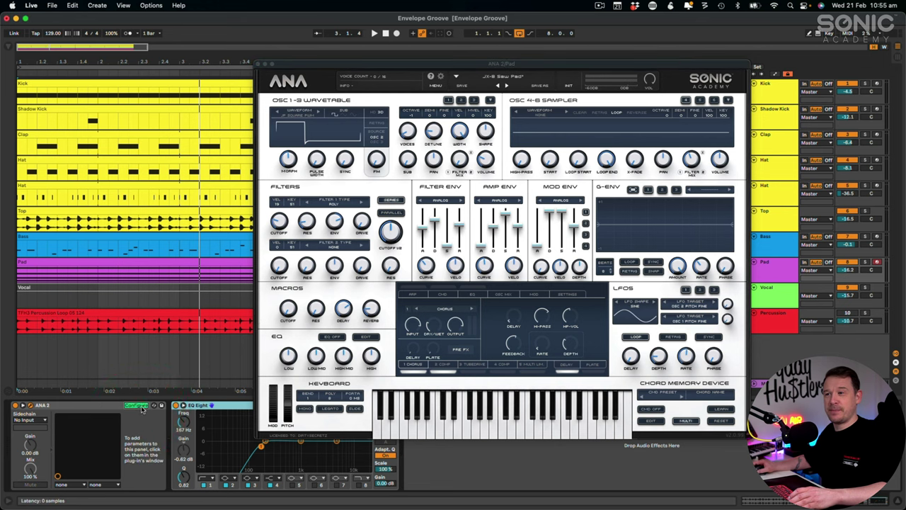
left_click(393, 237)
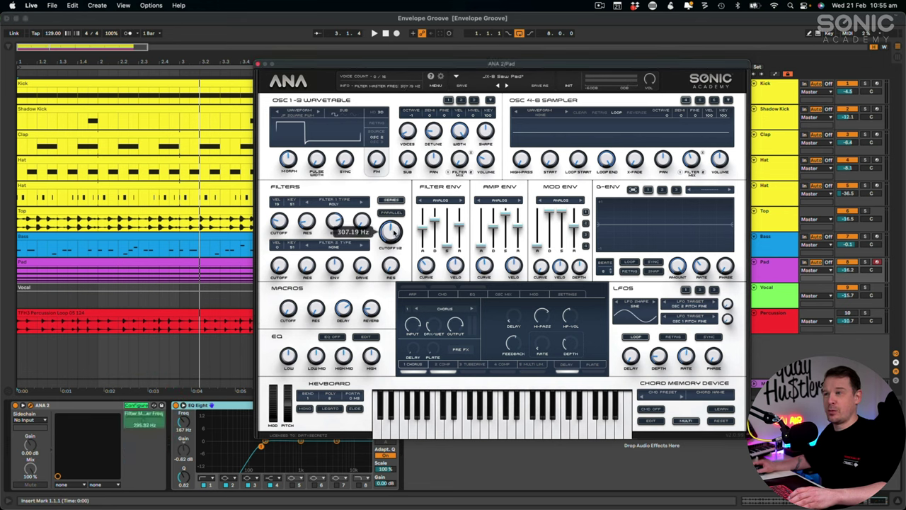
left_click(392, 231)
left_click(142, 406)
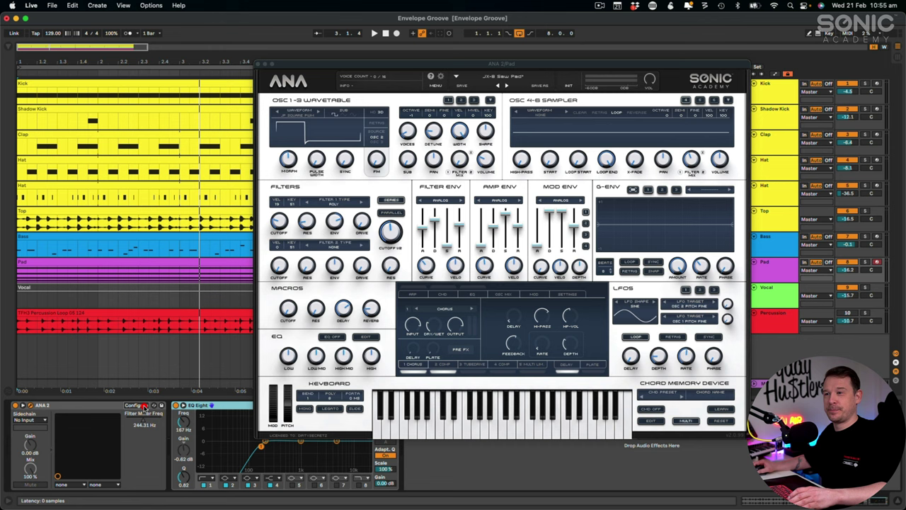
left_click(259, 64)
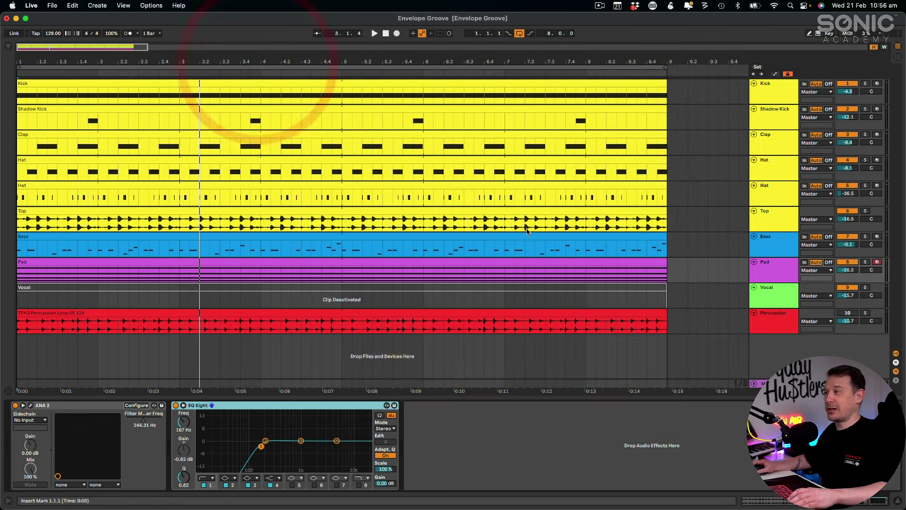
Step: Map the Percussion track's Envelope Follower to the Pad ANA 2's Filter Master Freq, and play the groove
left_click(784, 322)
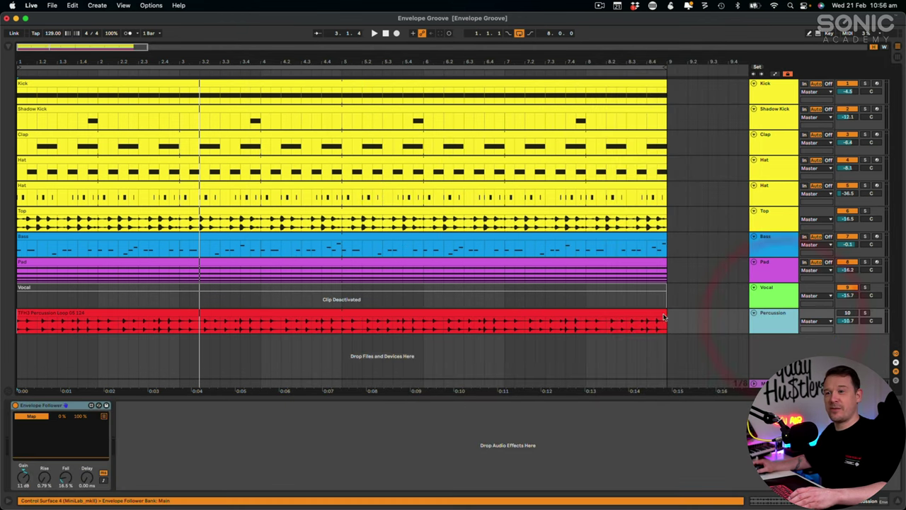
left_click(43, 418)
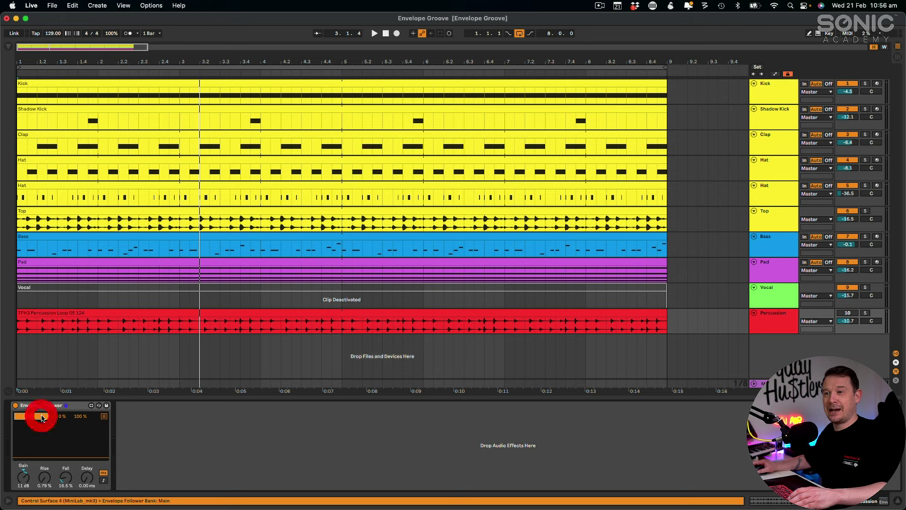
left_click(772, 272)
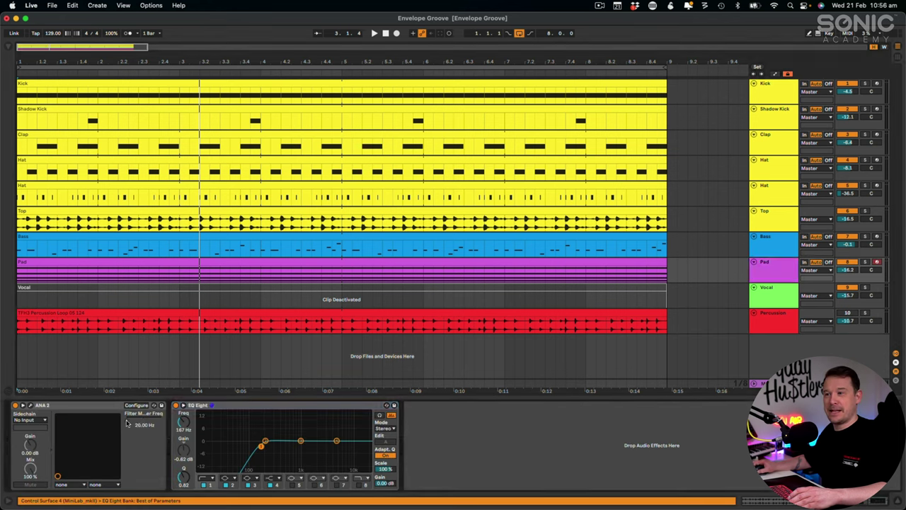
key("space")
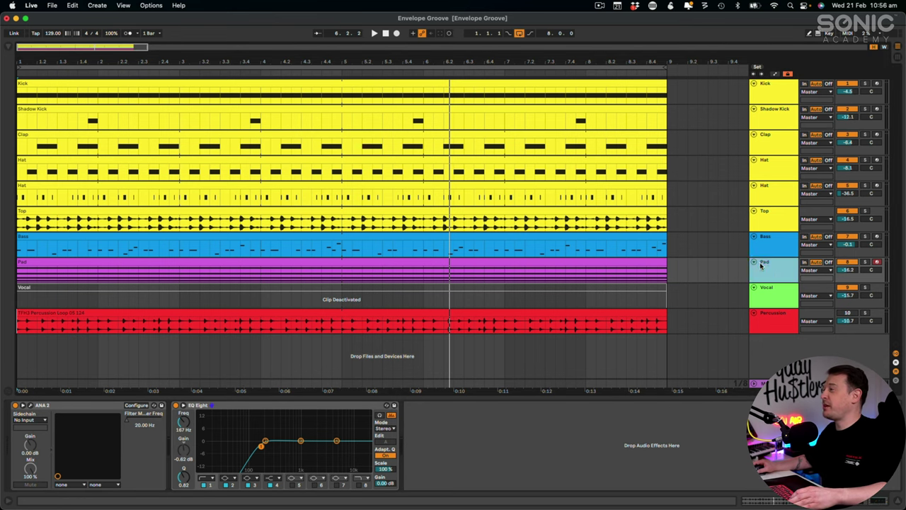
Step: Mute the Pad track, reactivate the Vocal track's clip, and play the groove to hear the vocal
left_click(854, 263)
left_click(753, 292)
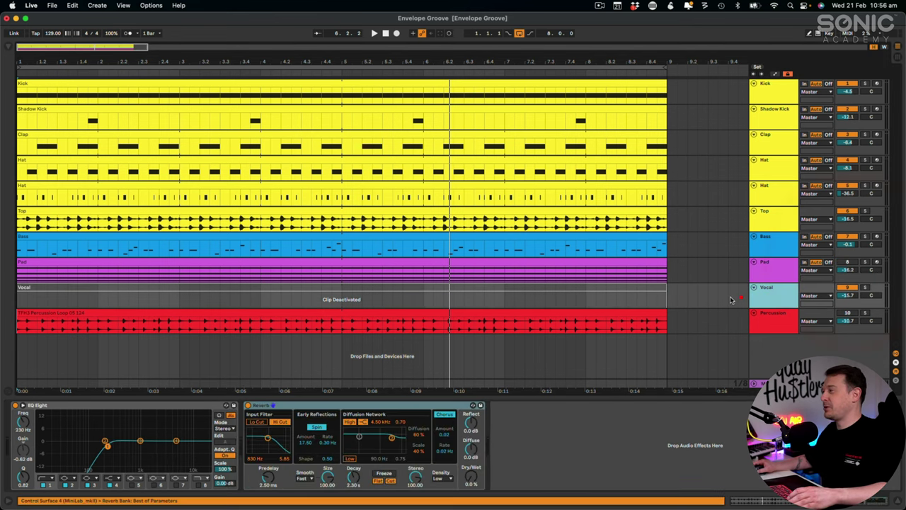
left_click(625, 289)
key("0")
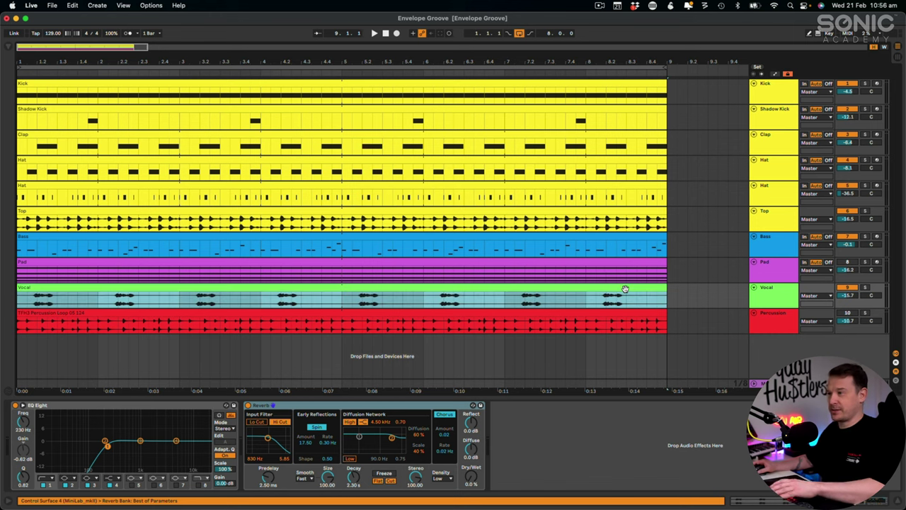
key("space")
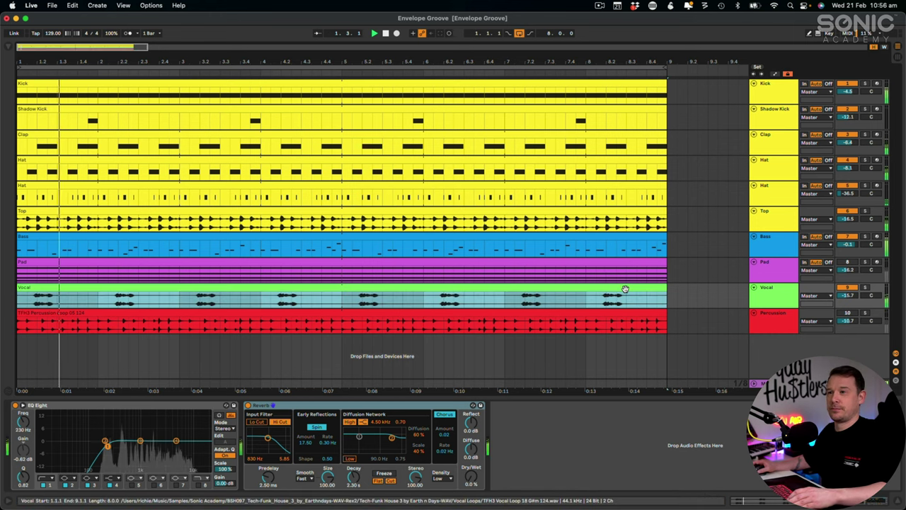
left_click(406, 317)
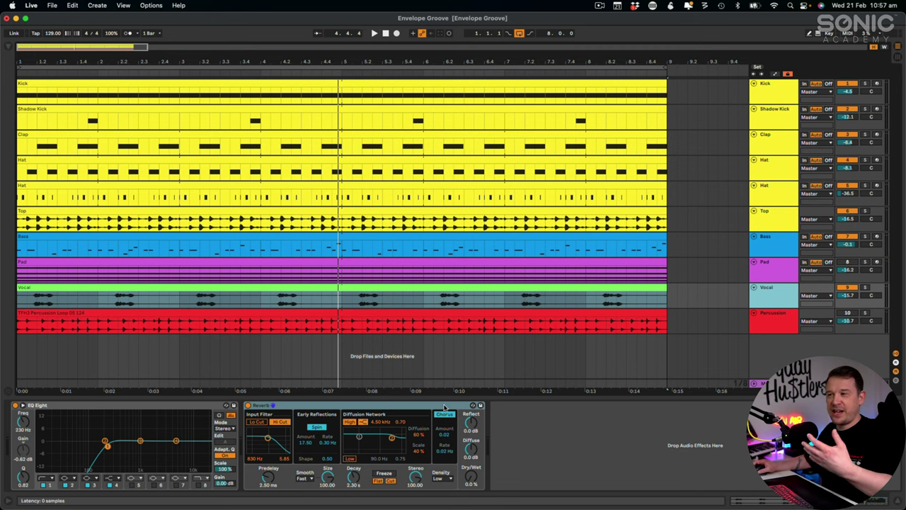
Step: Set the Vocal's Reverb to 54% Dry/Wet and a 5.98 s Decay while the groove plays
left_click_drag(470, 480, 470, 460)
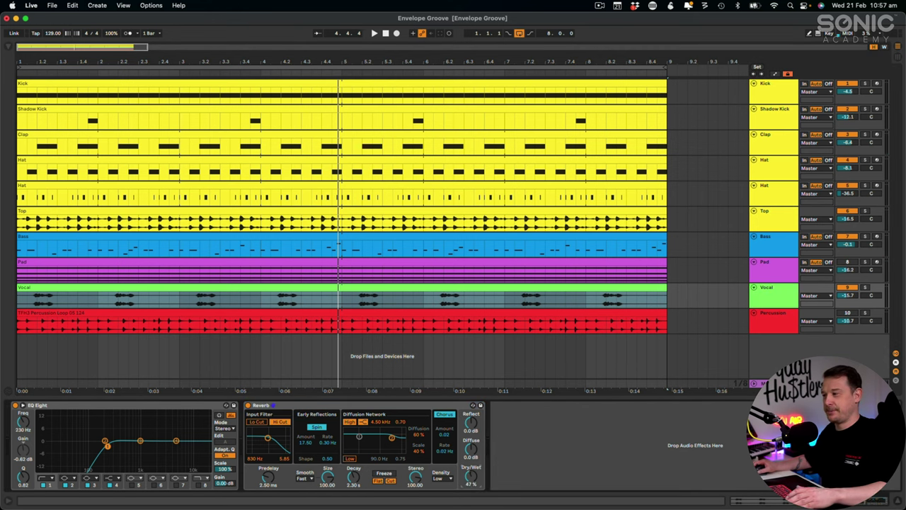
key("space")
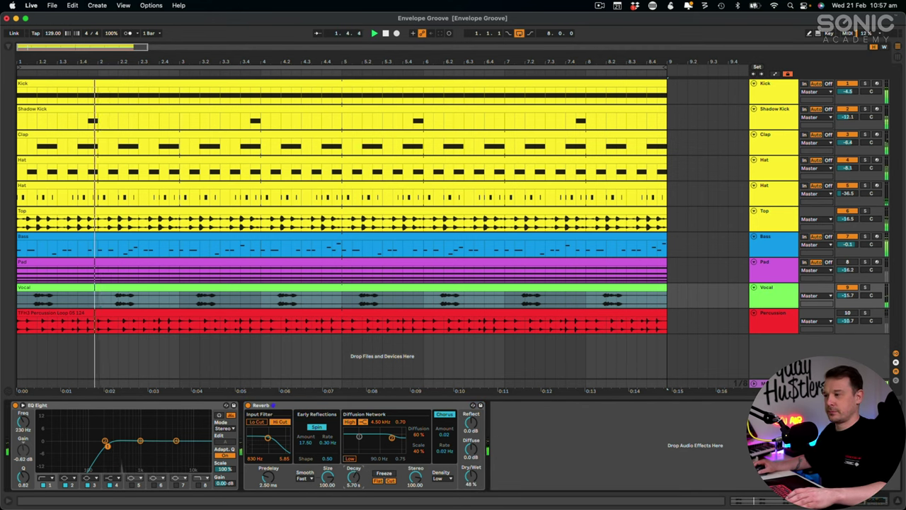
left_click_drag(354, 477, 354, 475)
left_click_drag(470, 477, 471, 471)
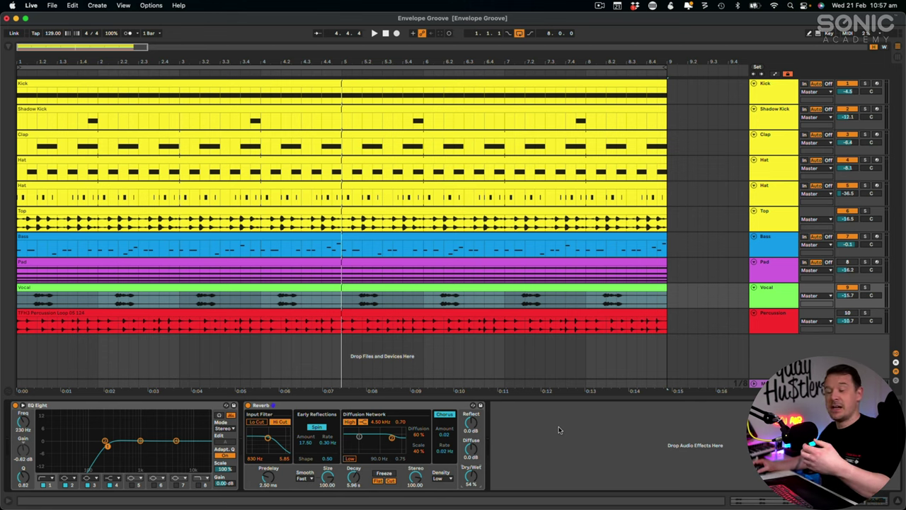
Step: Add a Utility audio effect after the Reverb on the Vocal track, and hide the browser
key("super+f")
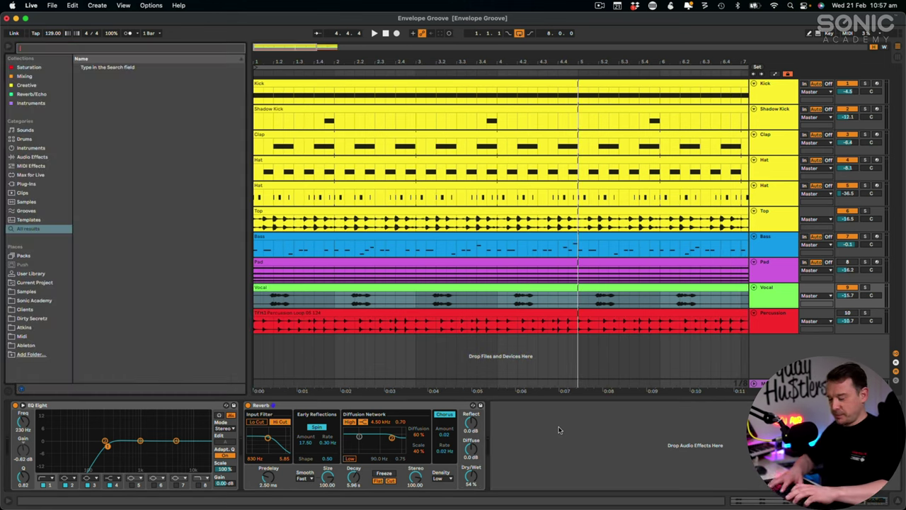
left_click(32, 156)
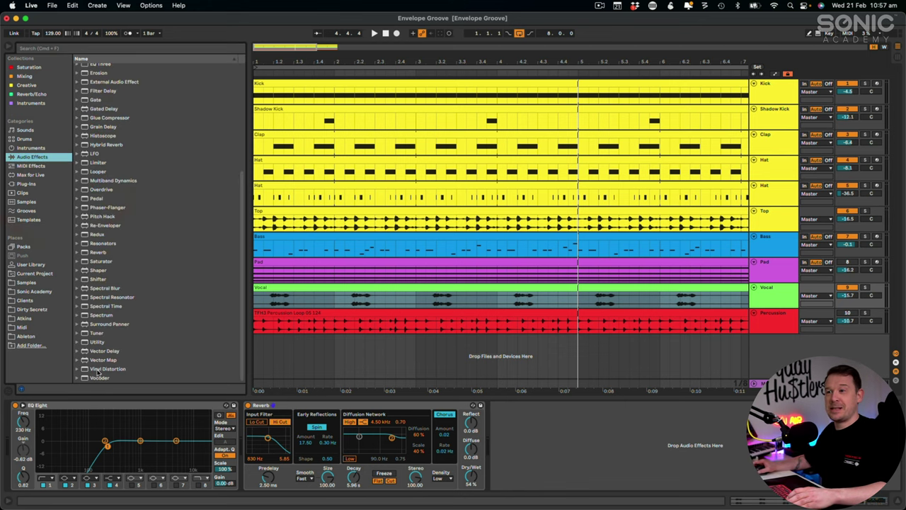
left_click_drag(106, 347, 535, 433)
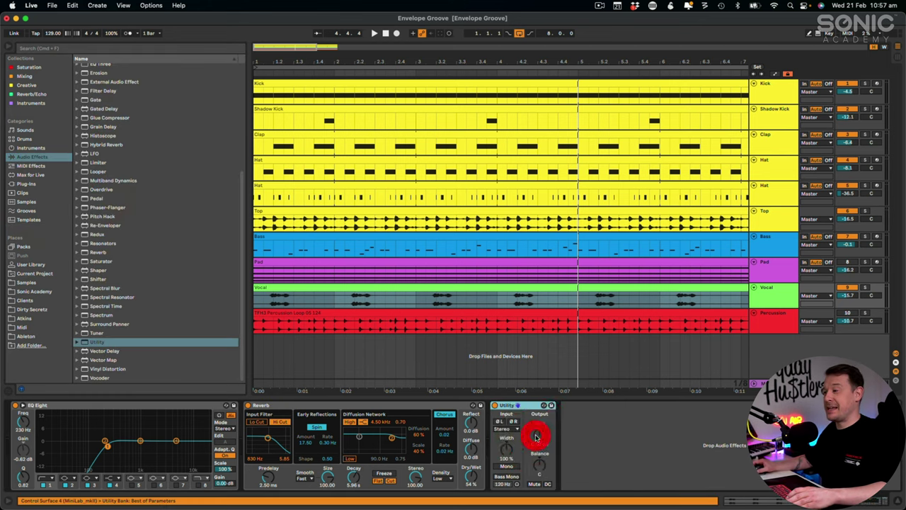
left_click(8, 47)
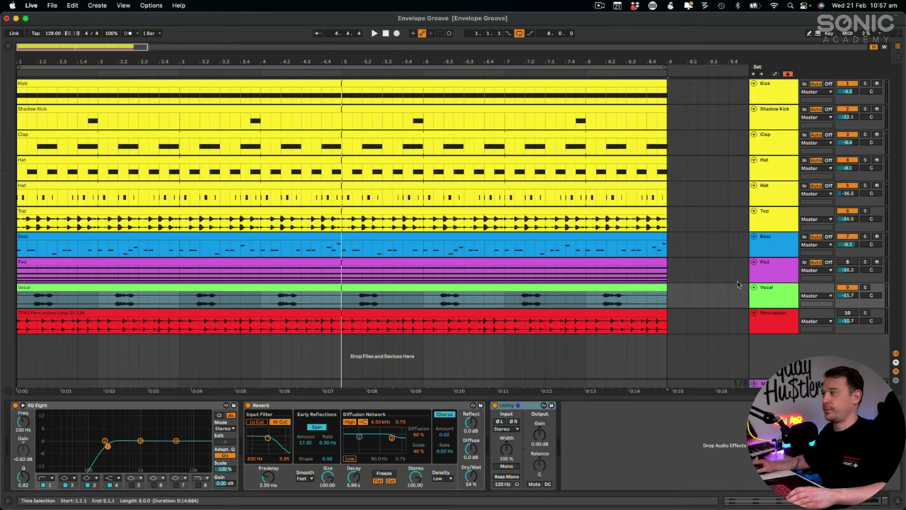
Step: Clear the Percussion Envelope Follower's Filter Master Freq mapping, and map it to the Gain of the Vocal track's Utility instead
left_click(764, 319)
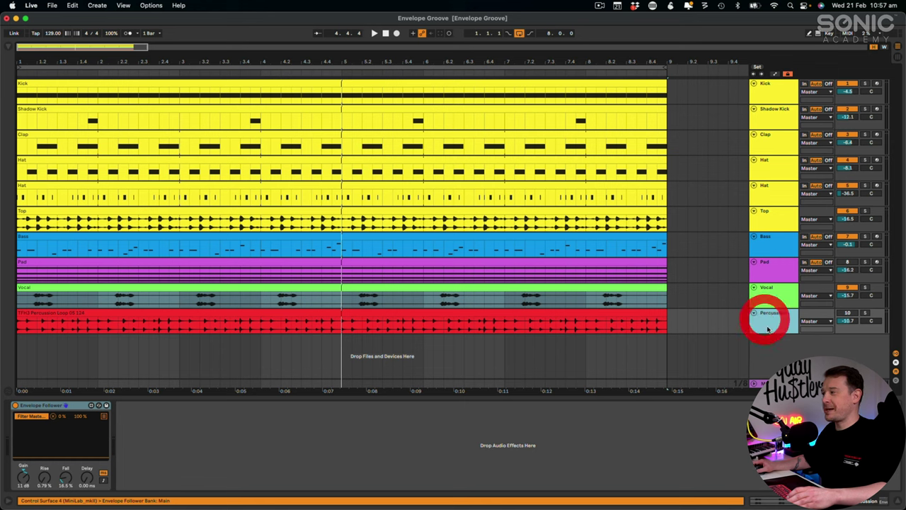
left_click(54, 418)
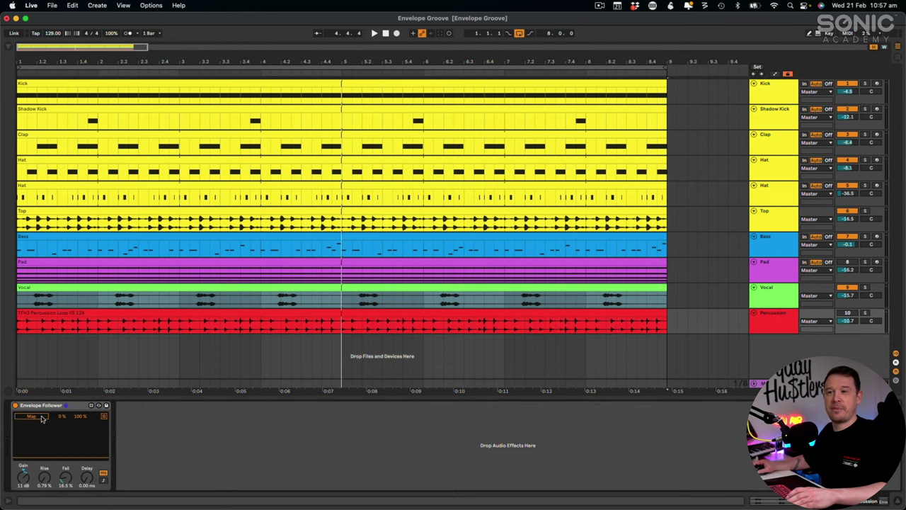
left_click(42, 418)
left_click(775, 287)
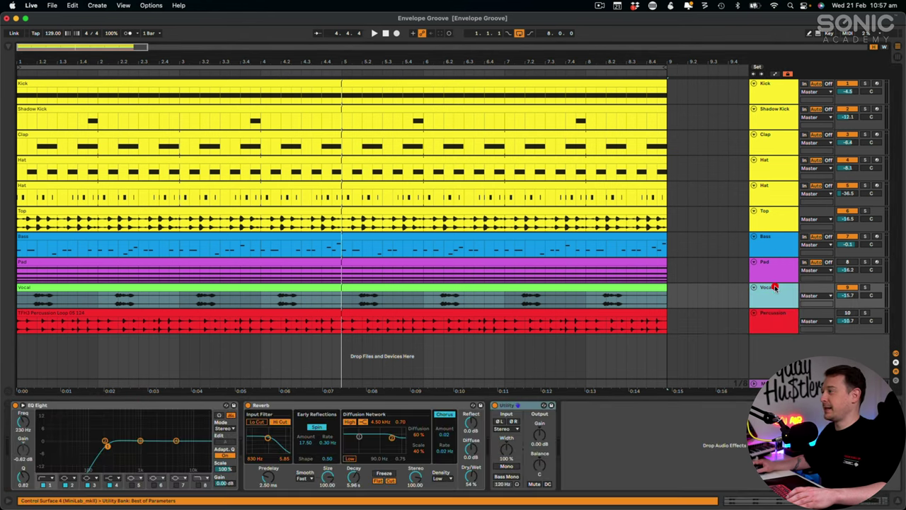
left_click(539, 435)
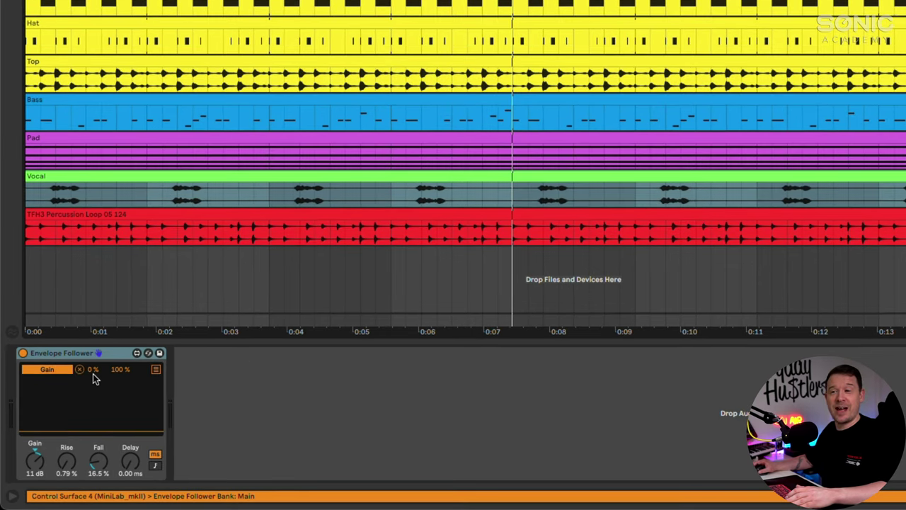
Step: Set the Envelope Follower's Gain mapping Max to 50%, and play the groove with the Vocal track's devices shown
left_click(124, 371)
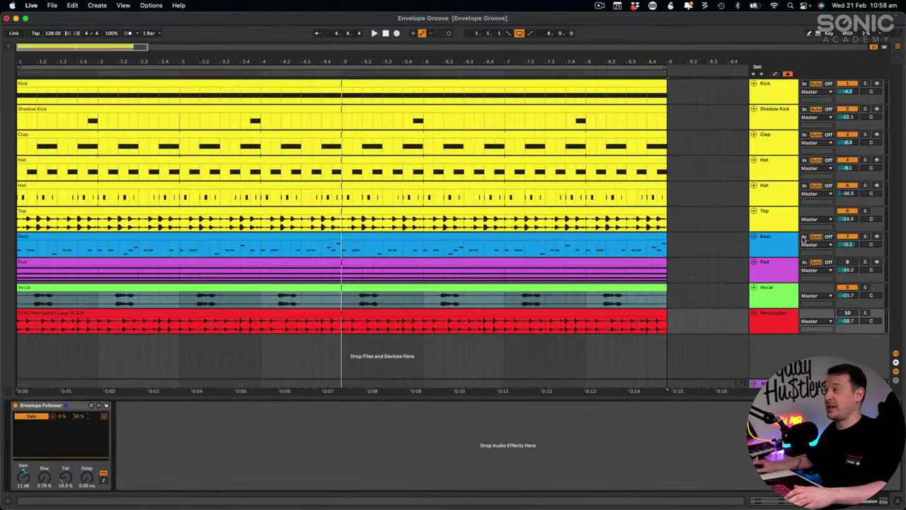
left_click(769, 266)
left_click(768, 299)
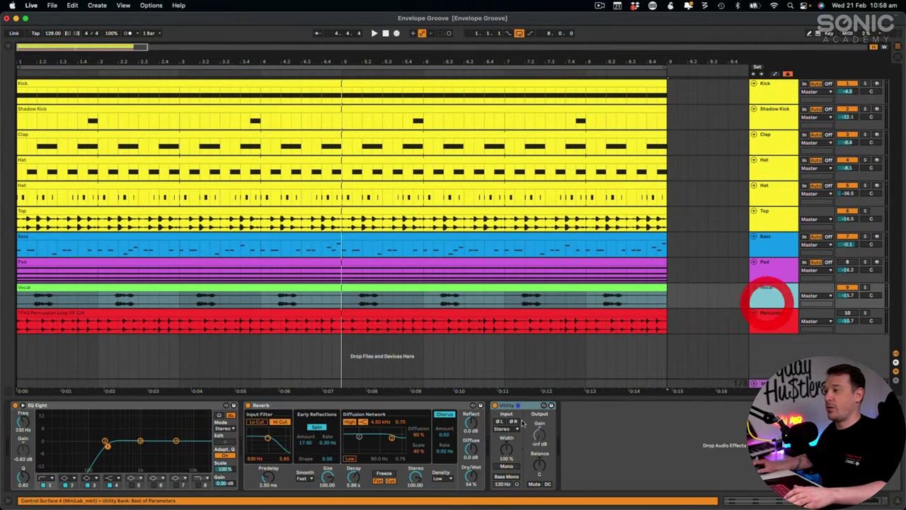
key("space")
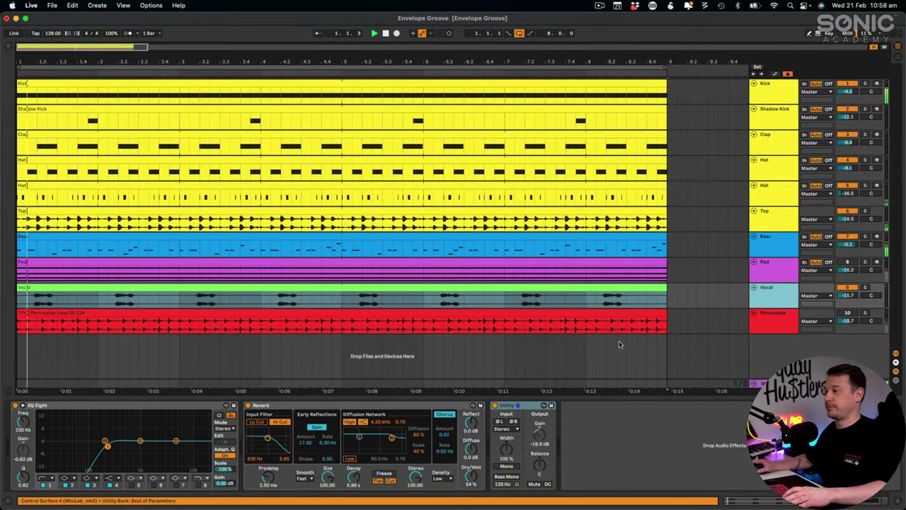
Step: Set the Percussion track's Envelope Follower to 15 dB Gain and 18.1% Fall while the groove plays
left_click(781, 296)
left_click(772, 319)
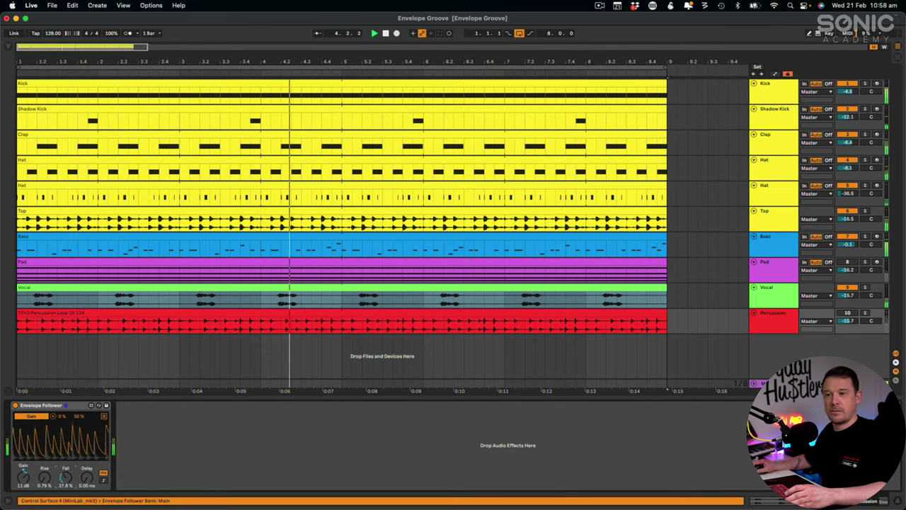
left_click_drag(67, 480, 67, 460)
left_click_drag(23, 479, 66, 501)
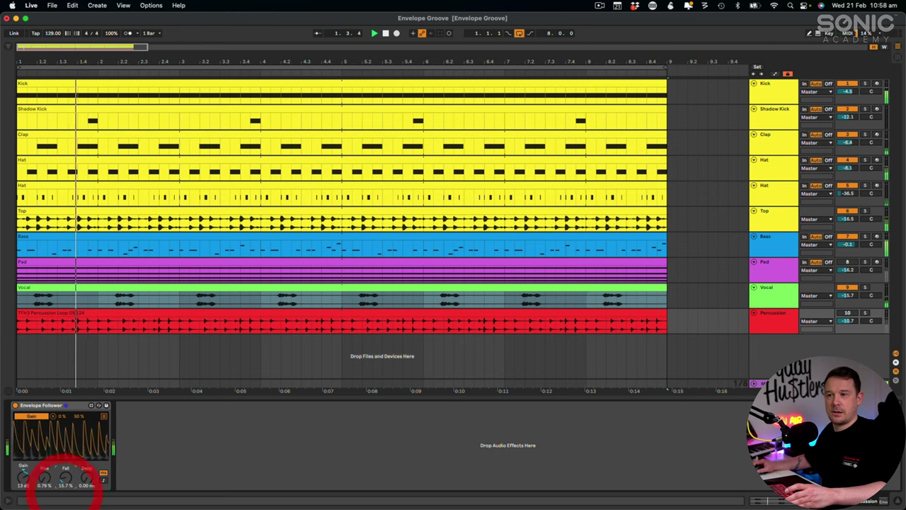
Step: Set the Vocal track's Reverb to an 11.8 s Decay and 52% Dry/Wet
left_click(769, 298)
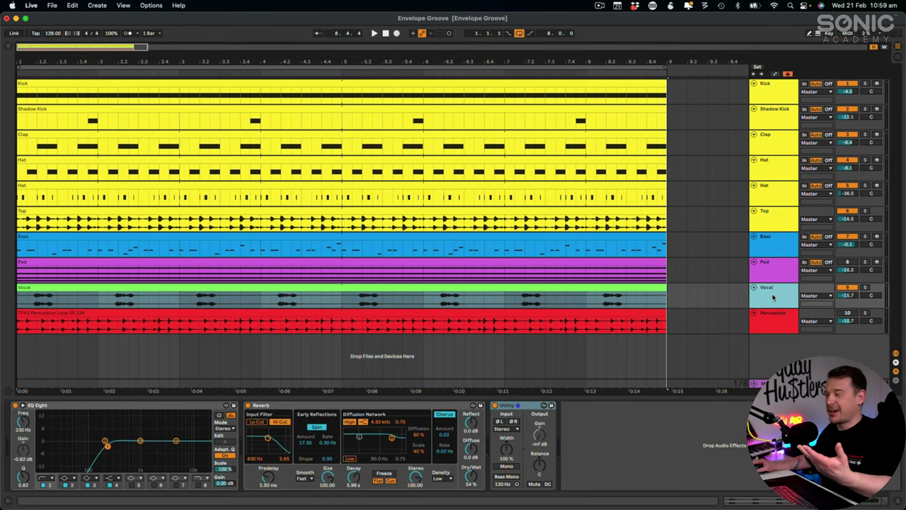
left_click(352, 480)
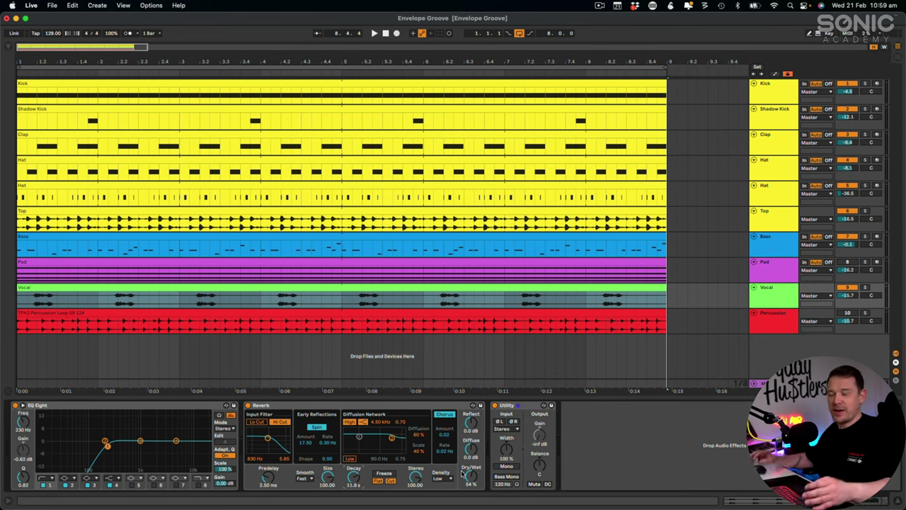
Step: Add a copy of the Vocal's Reverb after the Utility with a 1.12 s Decay, and play the groove
left_click(332, 409)
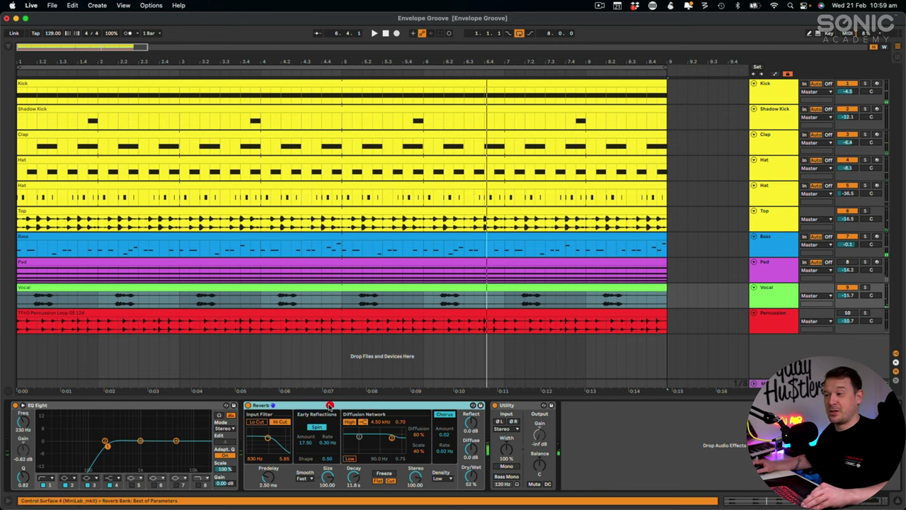
left_click_drag(591, 420, 591, 421)
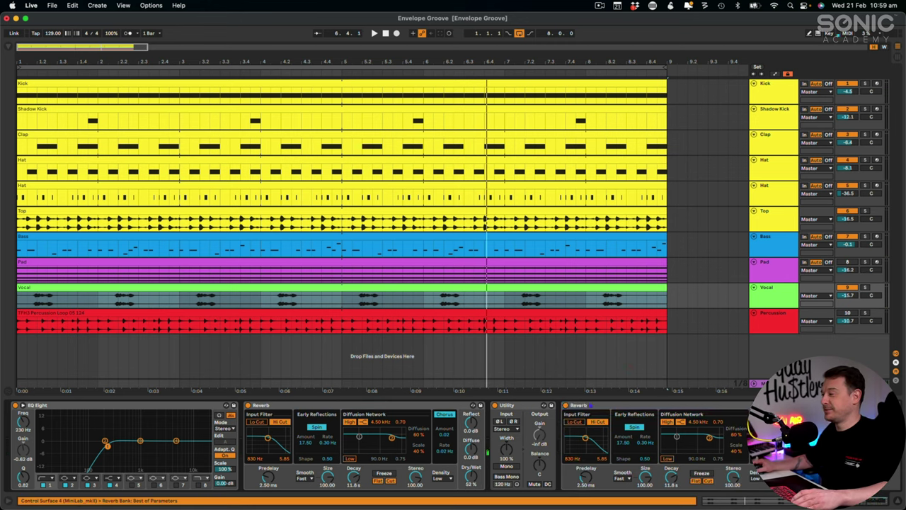
key("space")
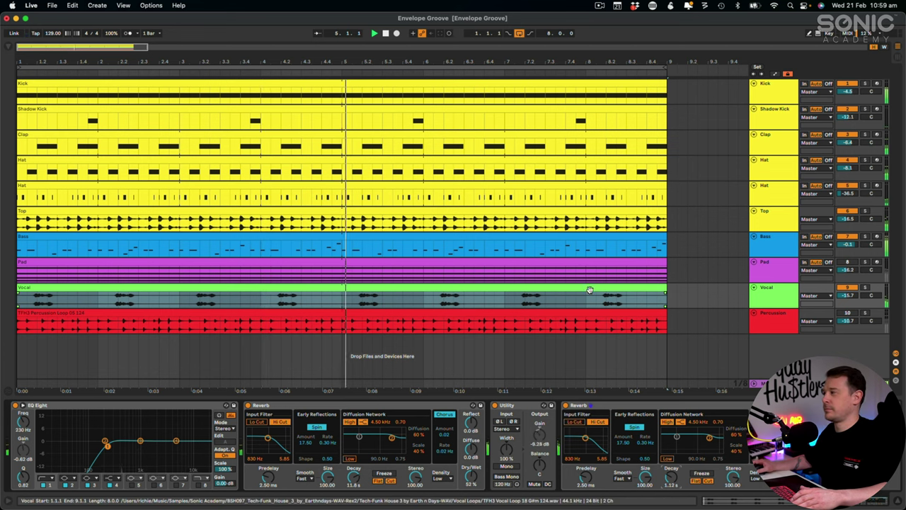
left_click(770, 303)
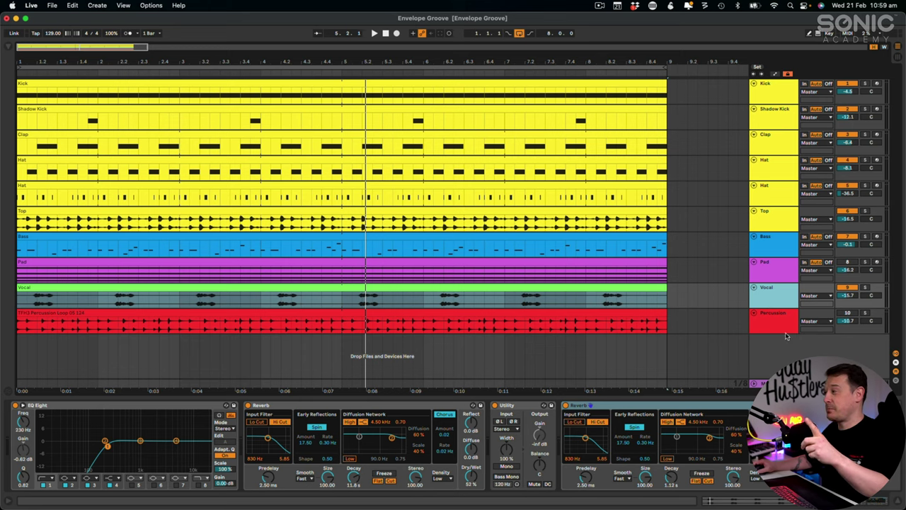
Step: Show the full list of mapping slots in the Percussion track's Envelope Follower
left_click(780, 326)
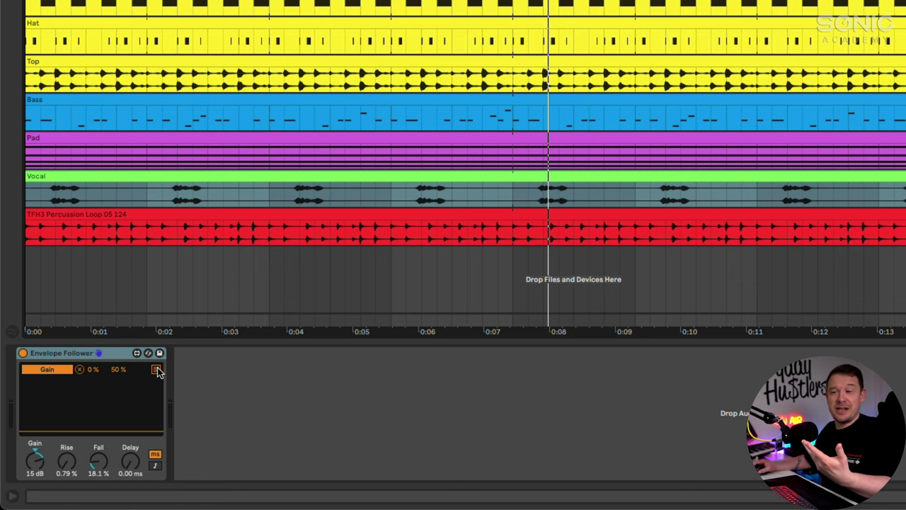
left_click(156, 370)
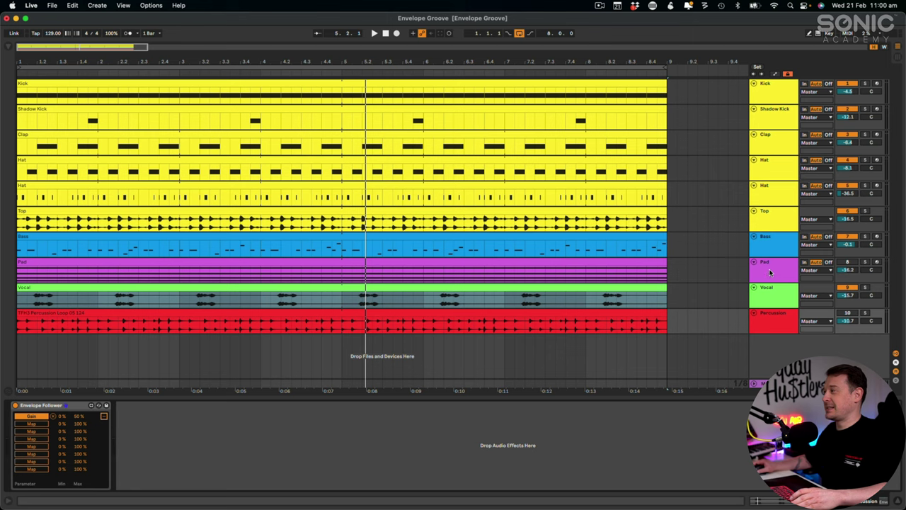
Step: Unmute the Pad track and add an Auto Filter audio effect after its EQ Eight
left_click(770, 272)
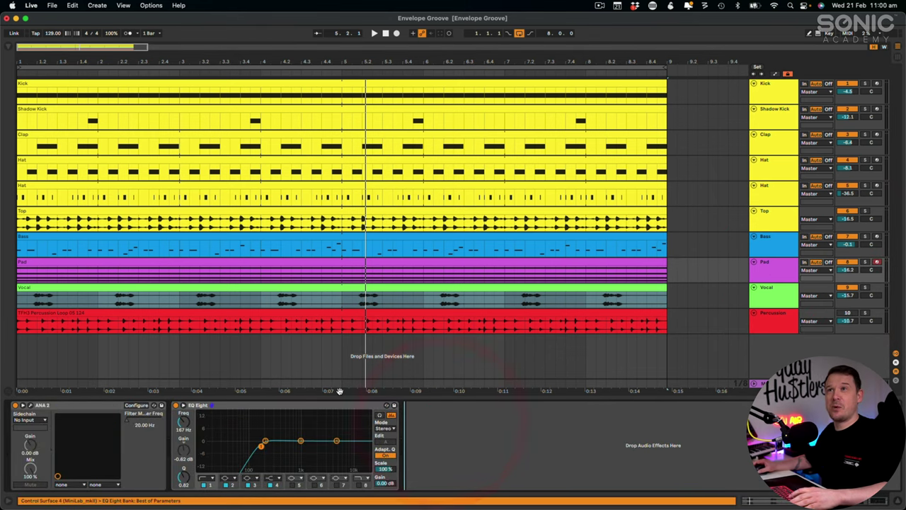
key("super+f")
left_click(32, 158)
double_click(99, 94)
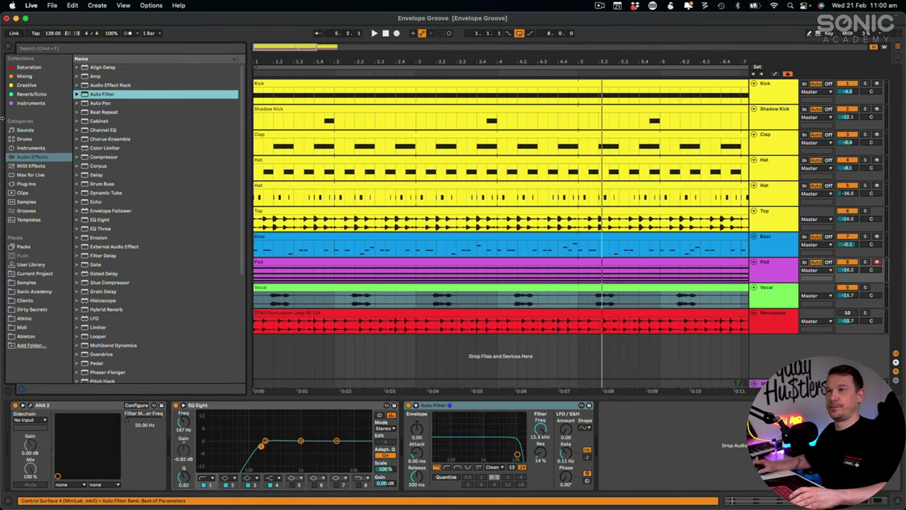
left_click(9, 49)
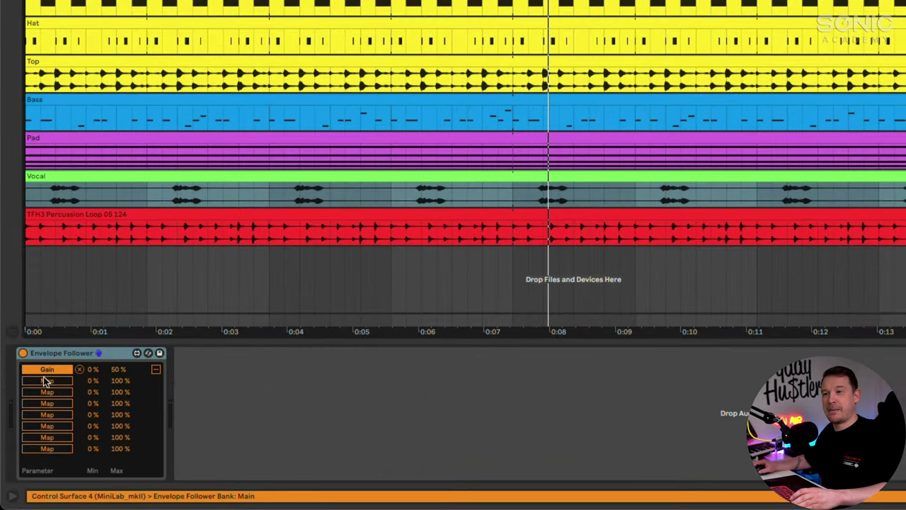
Step: Map the Envelope Follower's second slot to the Frequency of the Pad's Auto Filter, and play the groove
left_click(46, 380)
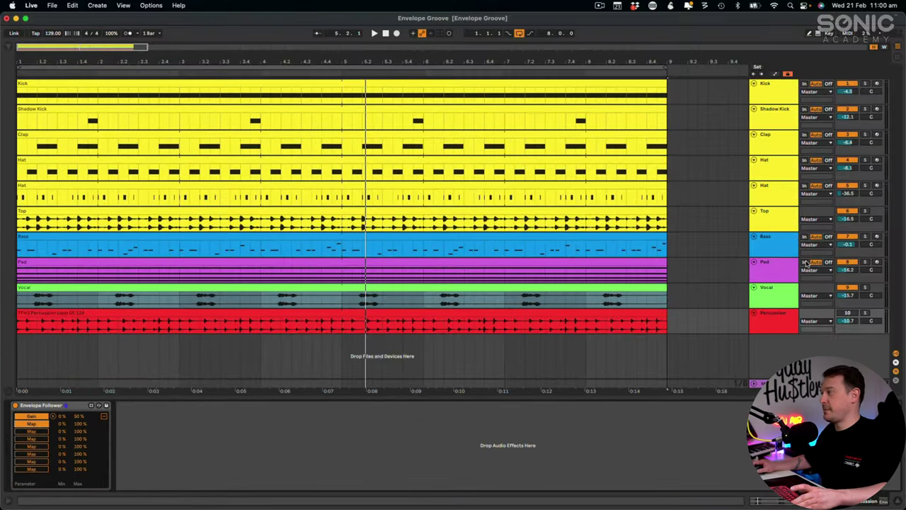
left_click(806, 263)
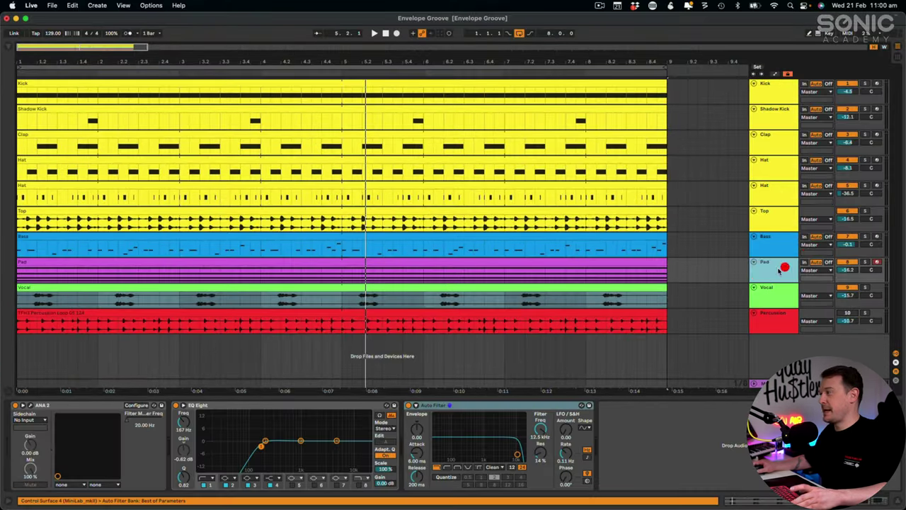
key("space")
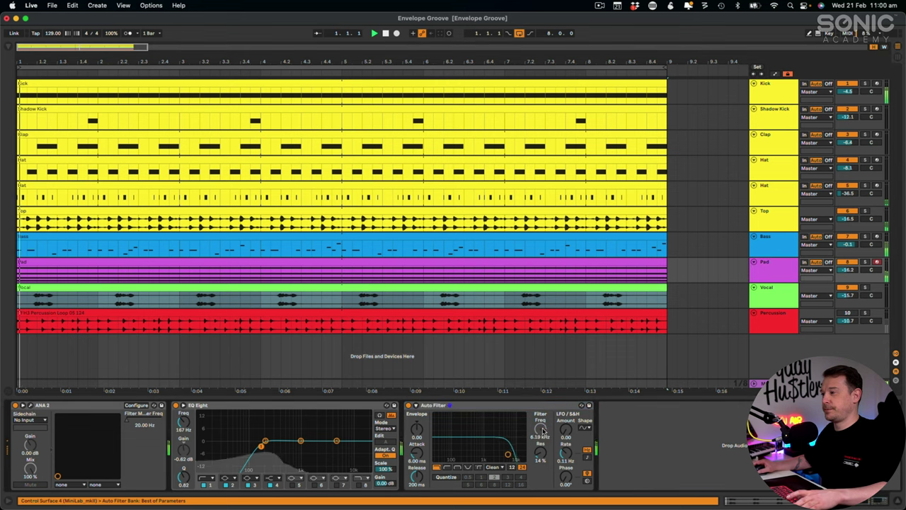
left_click(765, 269)
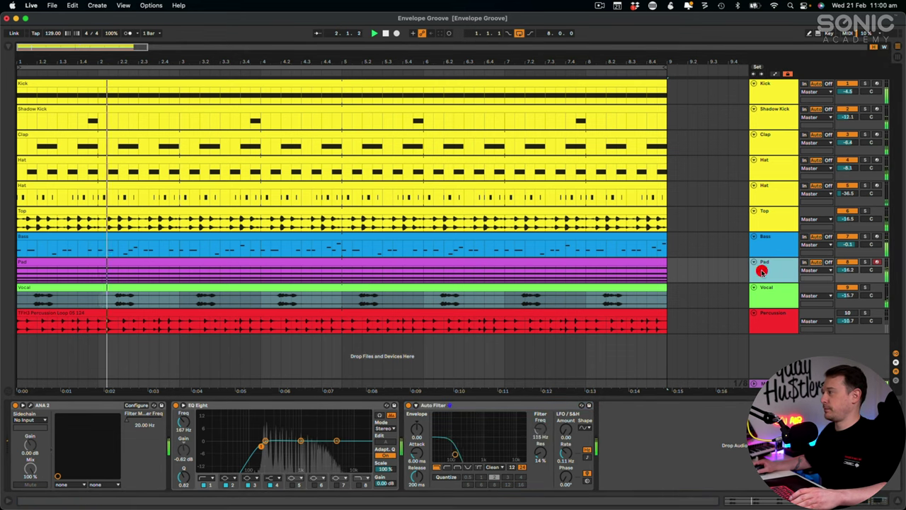
Step: Set the Envelope Follower's Frequency mapping Max to 79% while listening to the groove
left_click(770, 317)
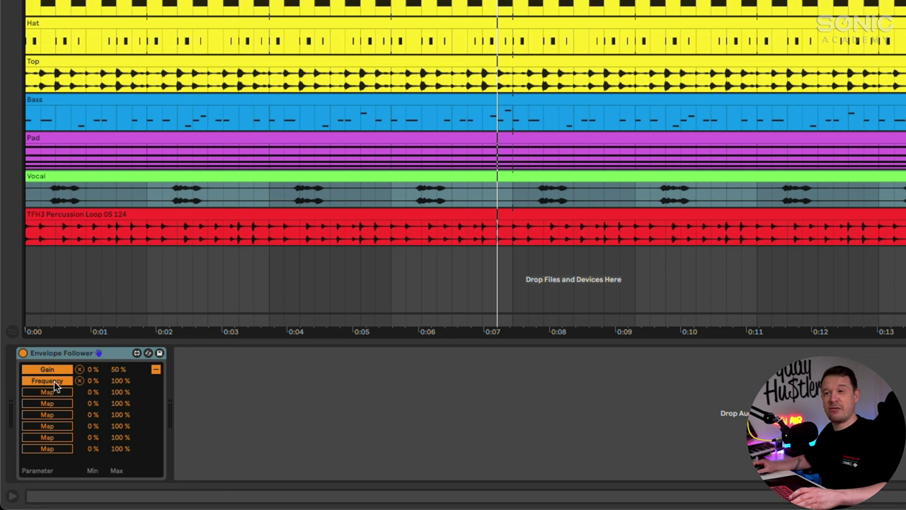
left_click(120, 380)
type("5")
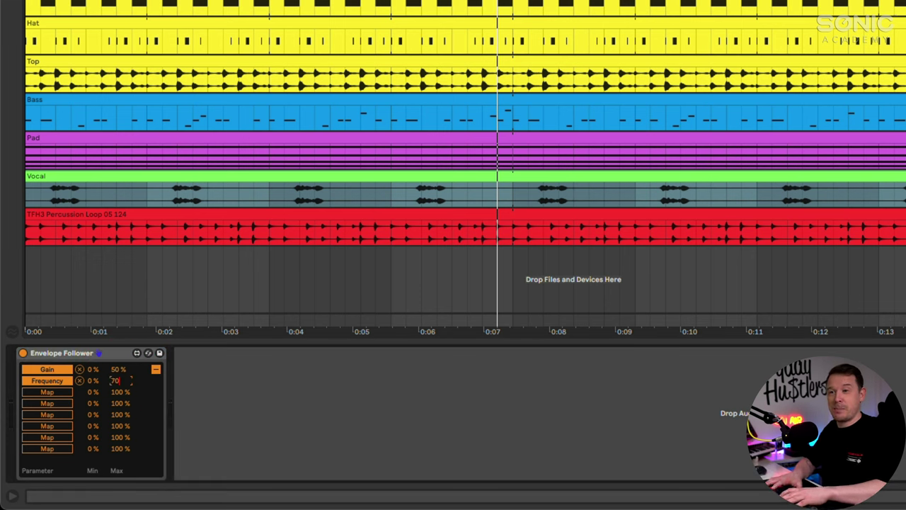
key("space")
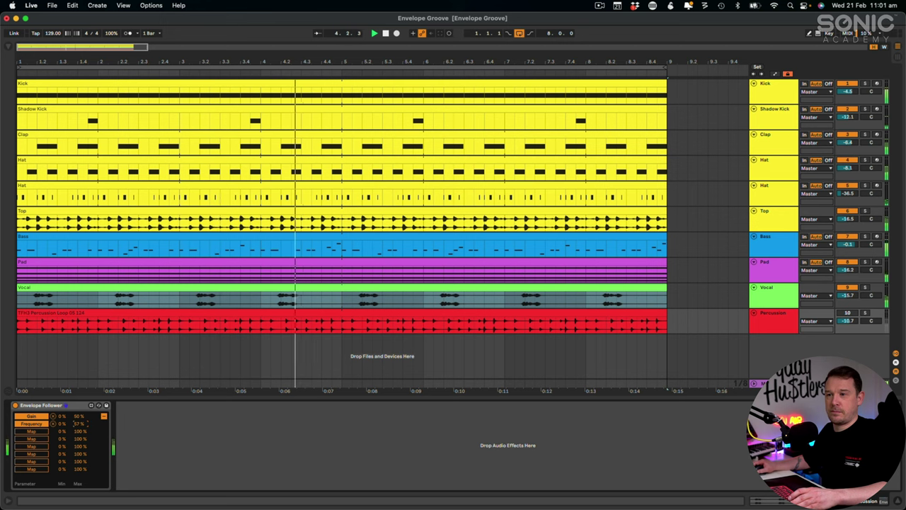
left_click_drag(80, 425, 79, 422)
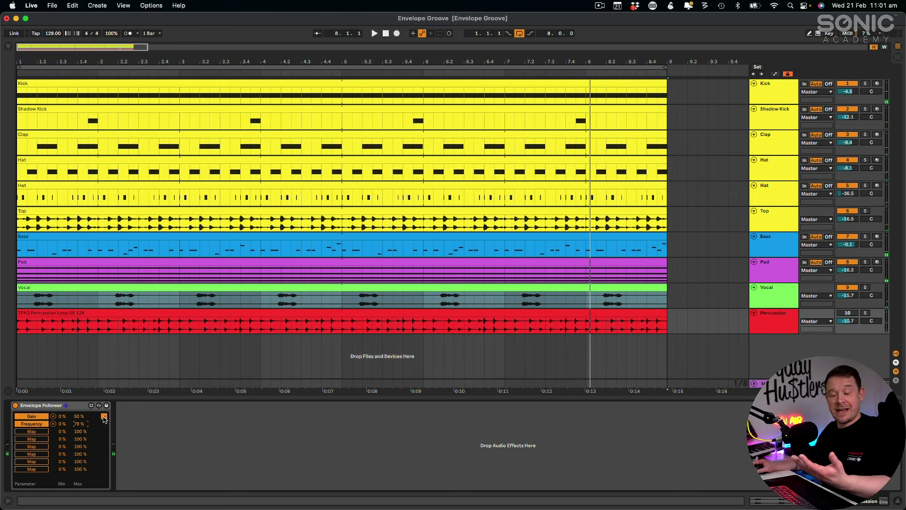
Step: Collapse the Envelope Follower's mapping list, and set its Fall to 22.0% while the groove plays
left_click(104, 416)
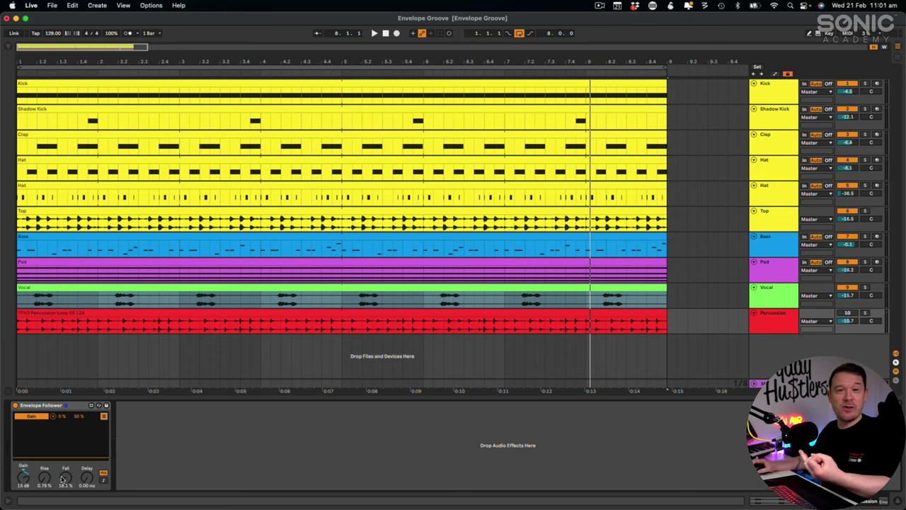
key("space")
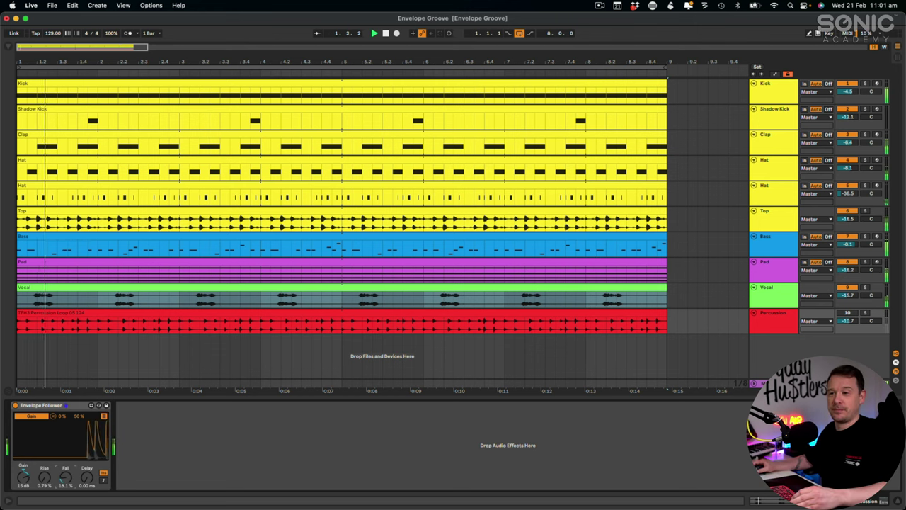
mouse_move(62, 480)
left_mouse_down()
mouse_move(63, 455)
mouse_move(65, 487)
left_mouse_up()
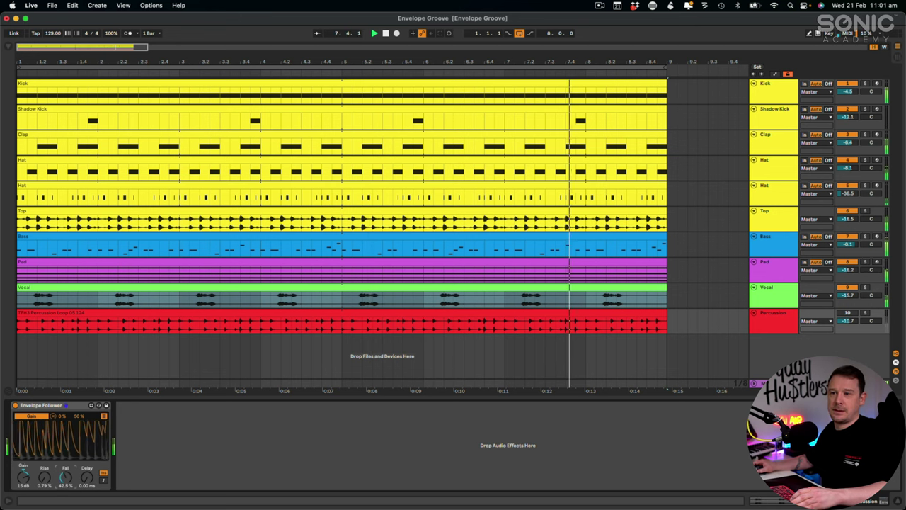
key("space")
Step: Delete the TFH3 Percussion Loop 05 124 clip from the Percussion track
left_click(772, 320)
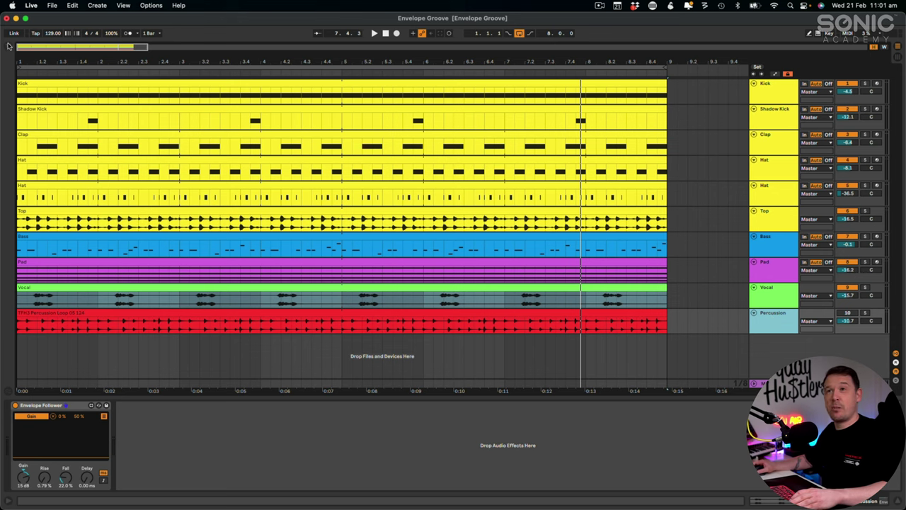
left_click(8, 46)
left_click(327, 315)
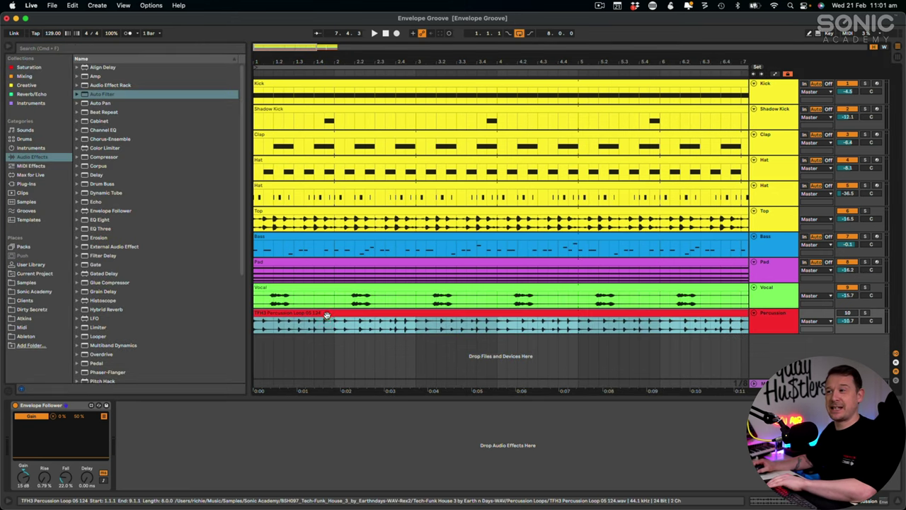
key("Delete")
Step: Preview TFH3 Percussion Loops 06 to 08 in the Sonic Academy sample folder
left_click(36, 291)
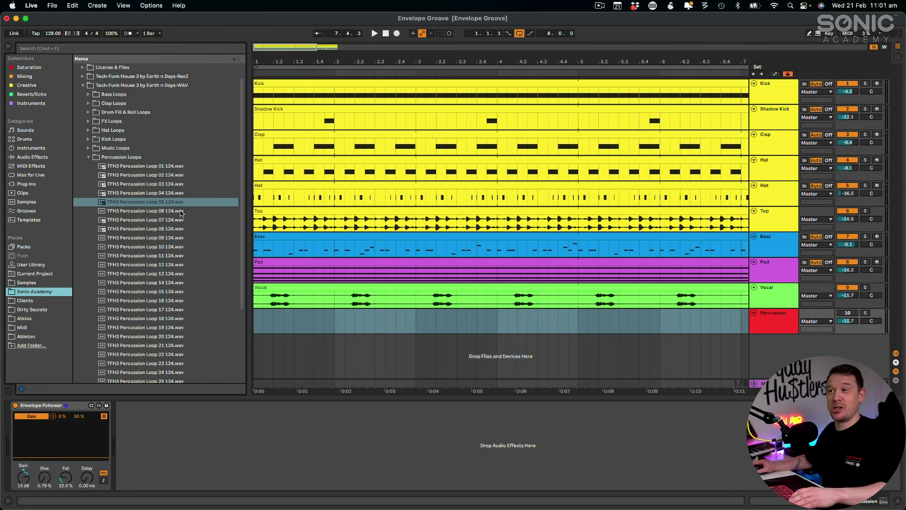
left_click(180, 211)
key("Down")
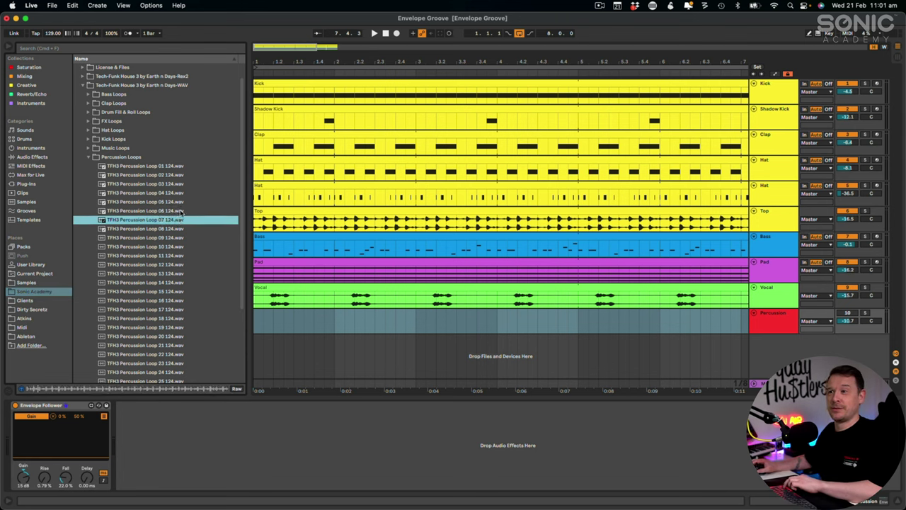
key("Down")
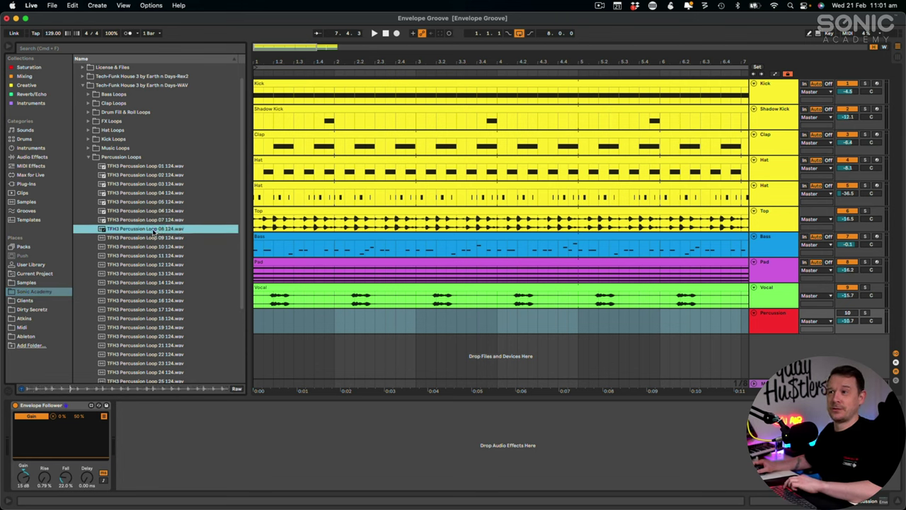
Step: Place TFH3 Percussion Loop 08 124 at the start of the Percussion track and extend it to bar 9 during playback
left_click_drag(153, 232, 259, 318)
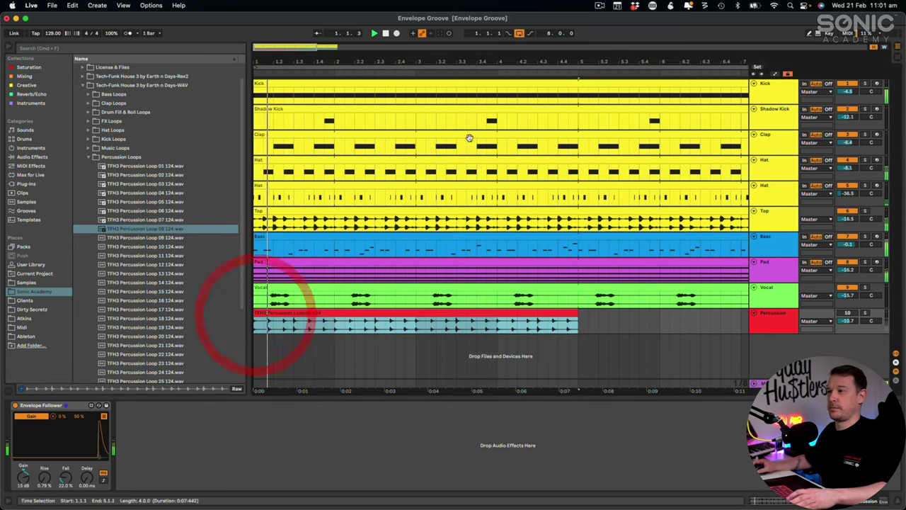
left_click_drag(424, 60, 417, 28)
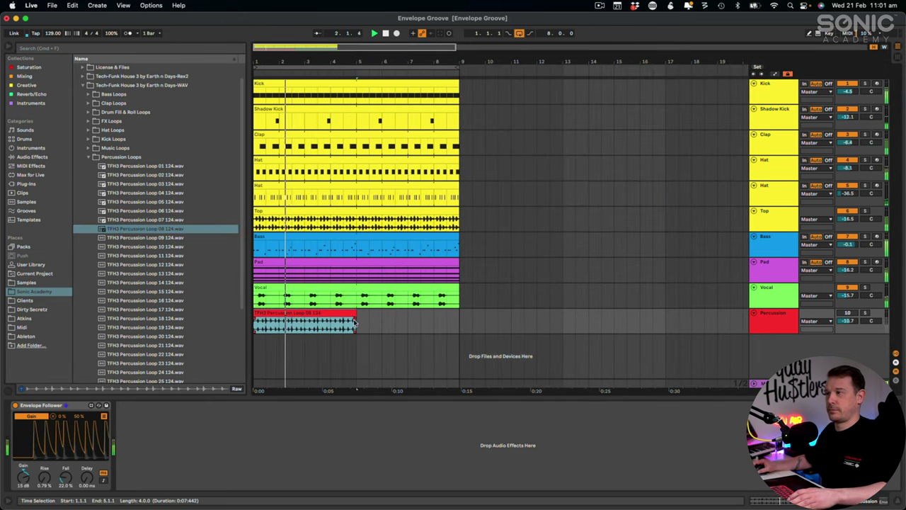
left_click_drag(355, 323, 458, 319)
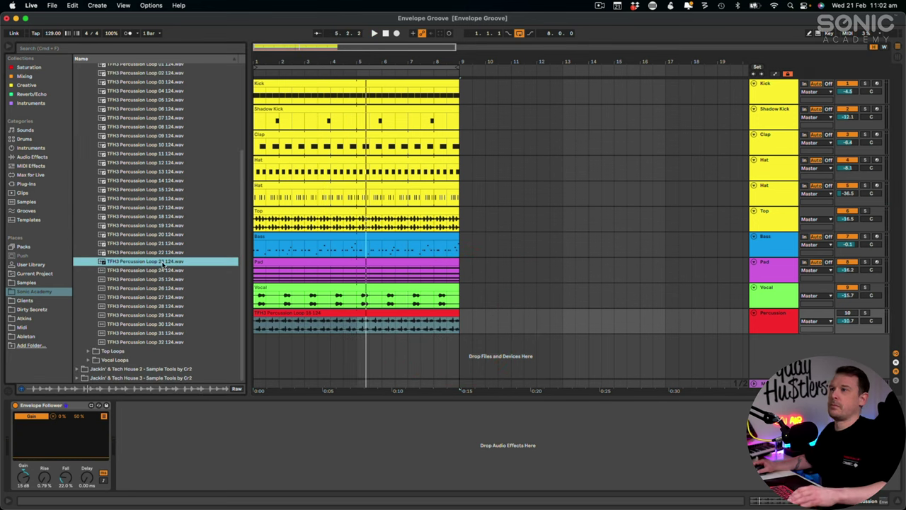
Step: Replace the Percussion track's clip with TFH3 Percussion Loop 23 124, play the groove, and trim the clip to end at bar 9
left_click_drag(139, 264, 256, 321)
key("space")
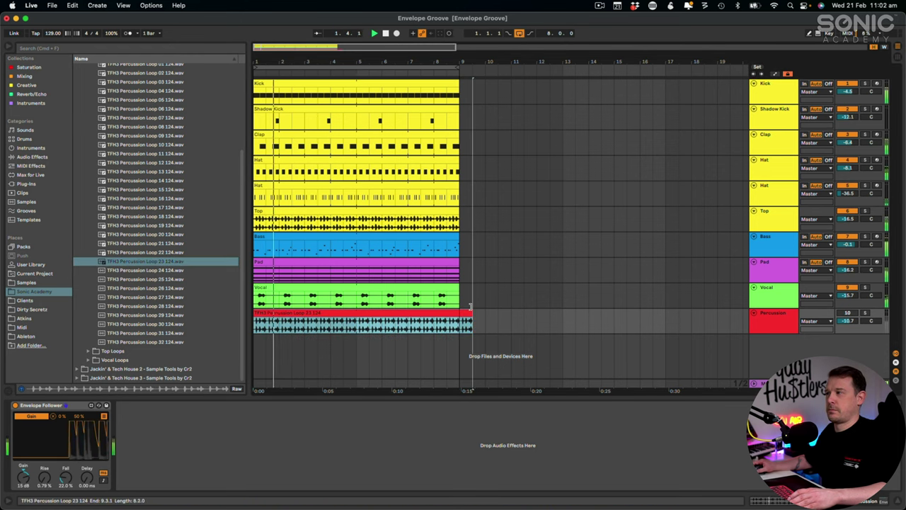
left_click_drag(469, 305, 460, 306)
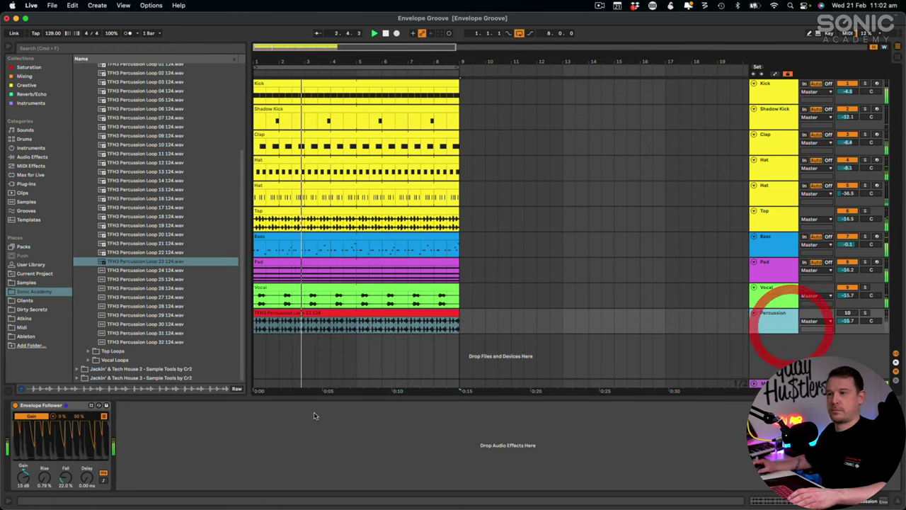
Step: While the groove plays, set the Envelope Follower's Gain to 9.1 dB, Fall to 13.4% and Gain mapping Max to 54%; stop playback
mouse_move(23, 477)
left_mouse_down()
mouse_move(23, 496)
mouse_move(28, 480)
mouse_move(68, 488)
mouse_move(24, 478)
left_mouse_up()
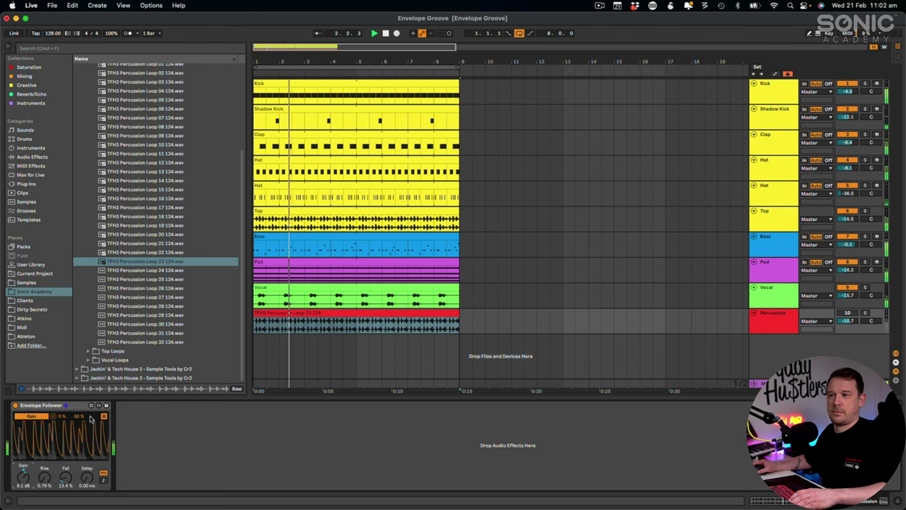
left_click_drag(79, 416, 79, 412)
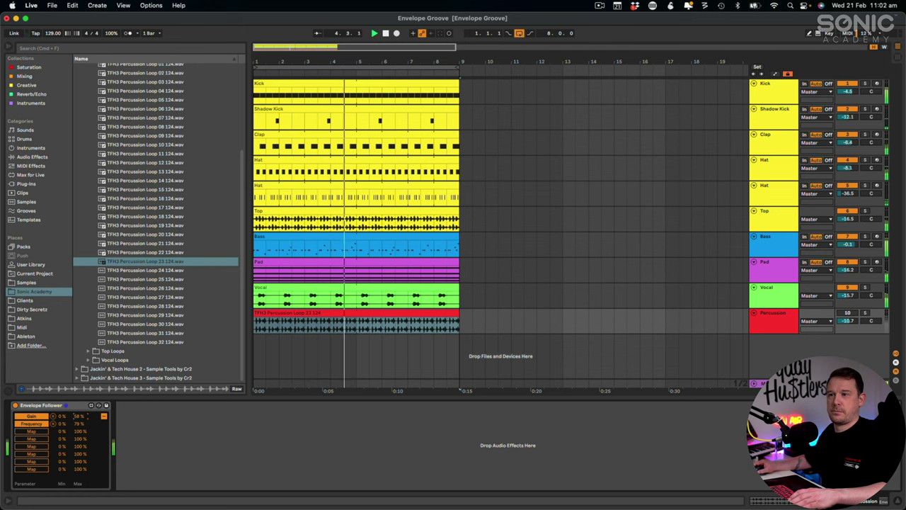
left_click(79, 416)
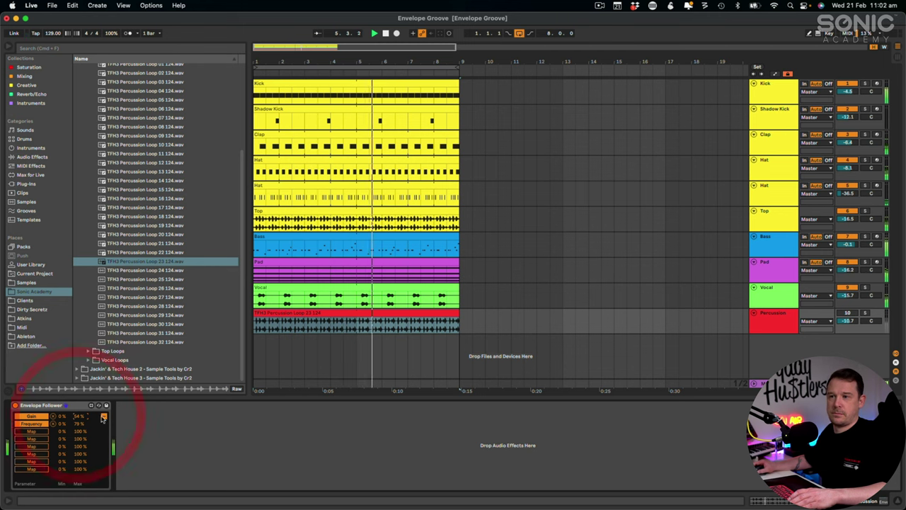
left_click(104, 416)
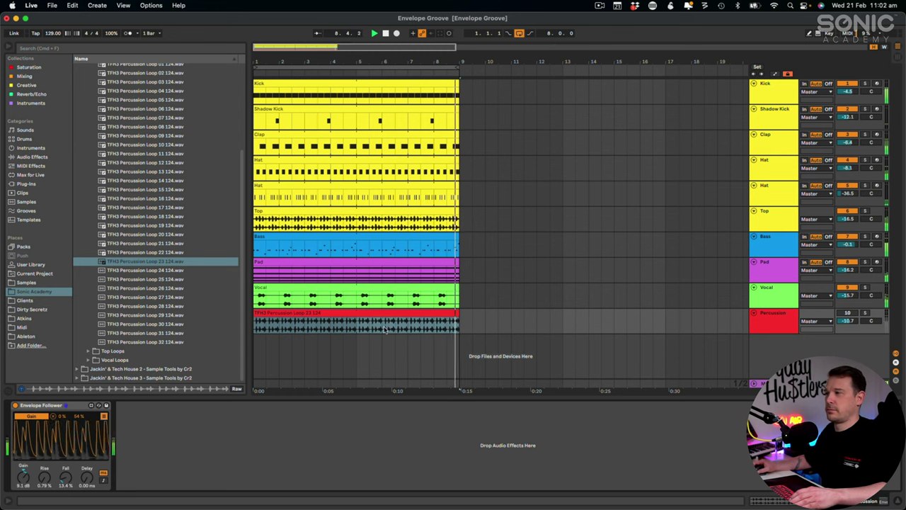
key("space")
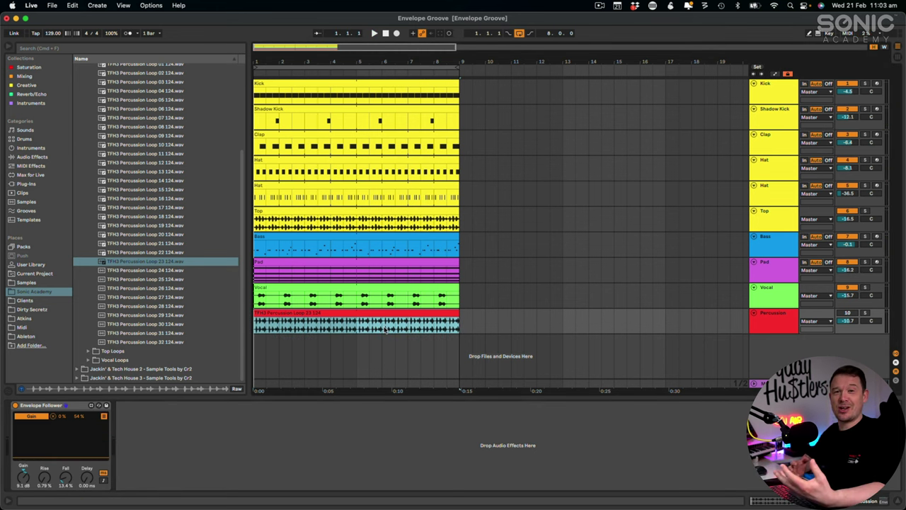